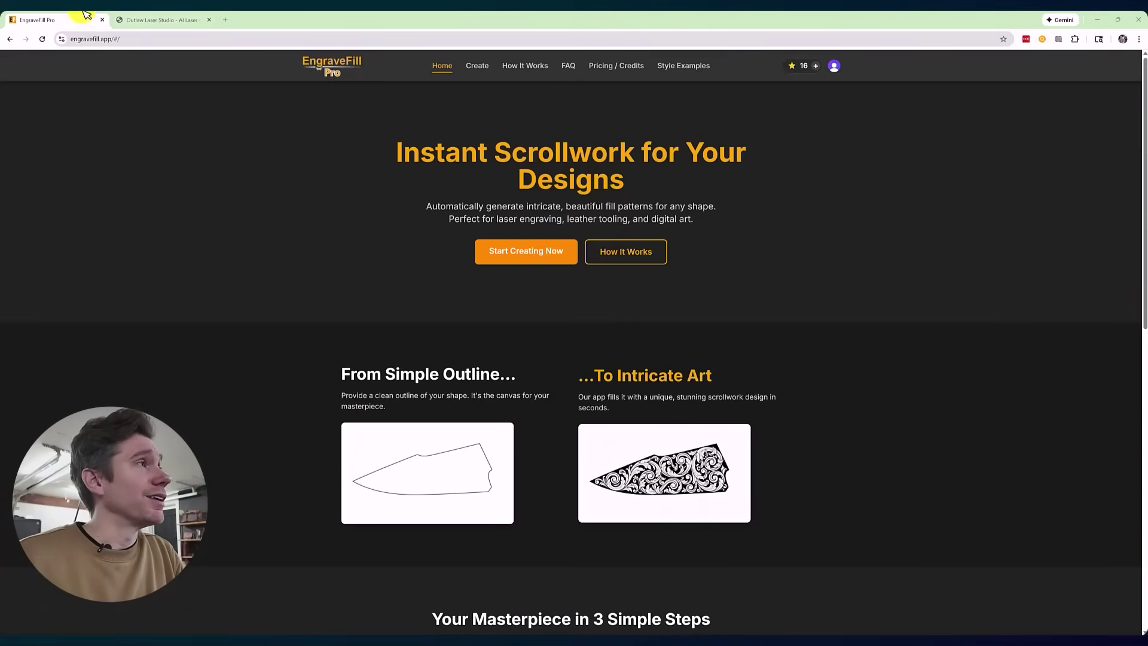
Step: Switch between the Outlaw Laser Studio showcase and the EngraveFill Pro home page, scrolling through both
left_click(153, 24)
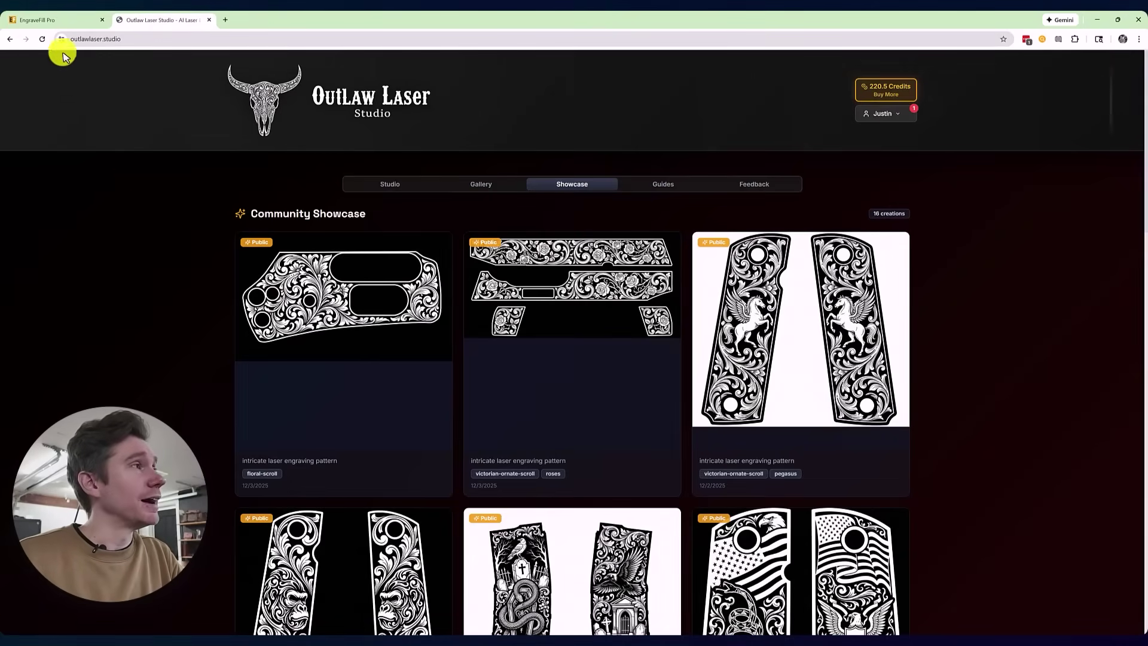
left_click(60, 23)
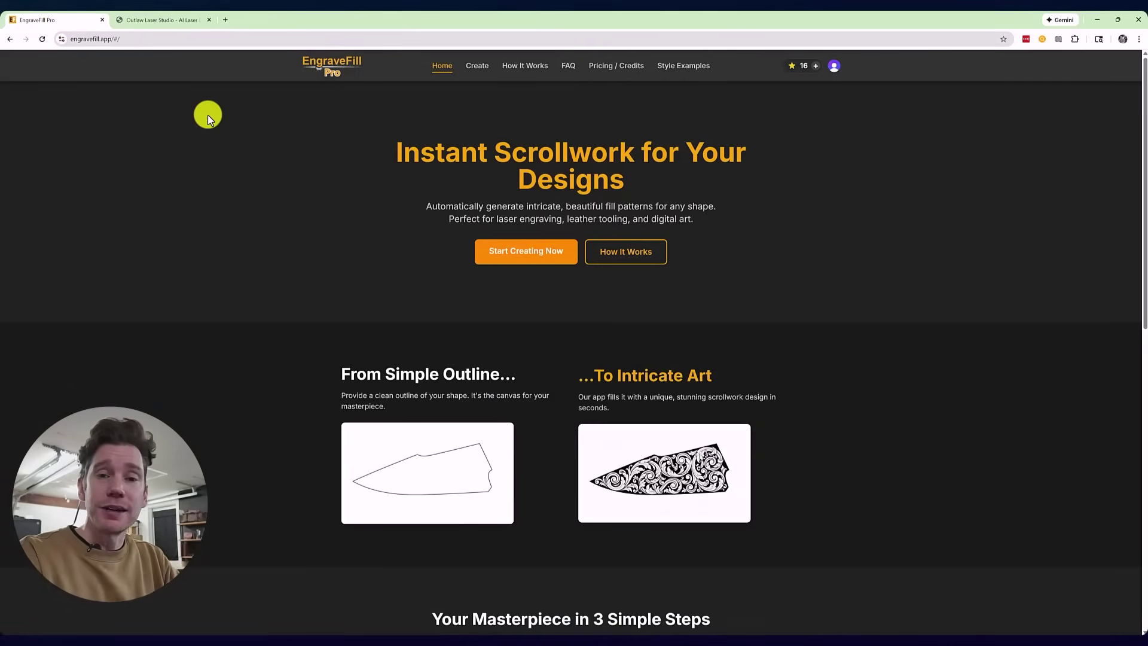
left_click(157, 22)
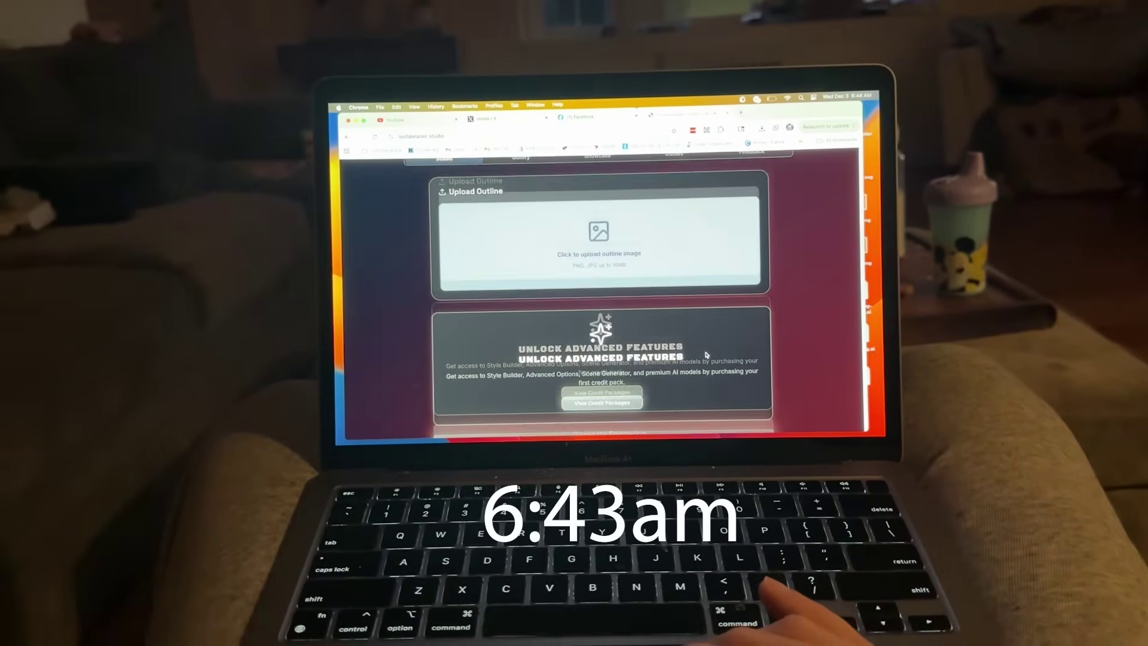
scroll(706, 354, "up", 5)
scroll(709, 347, "down", 3)
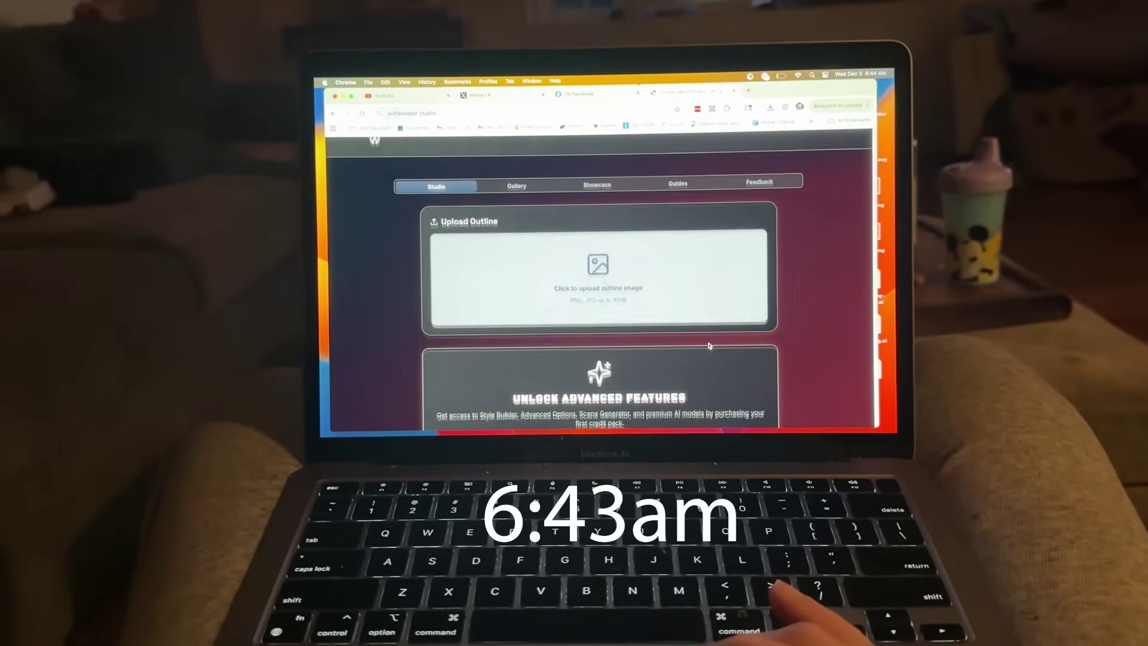
scroll(709, 345, "down", 3)
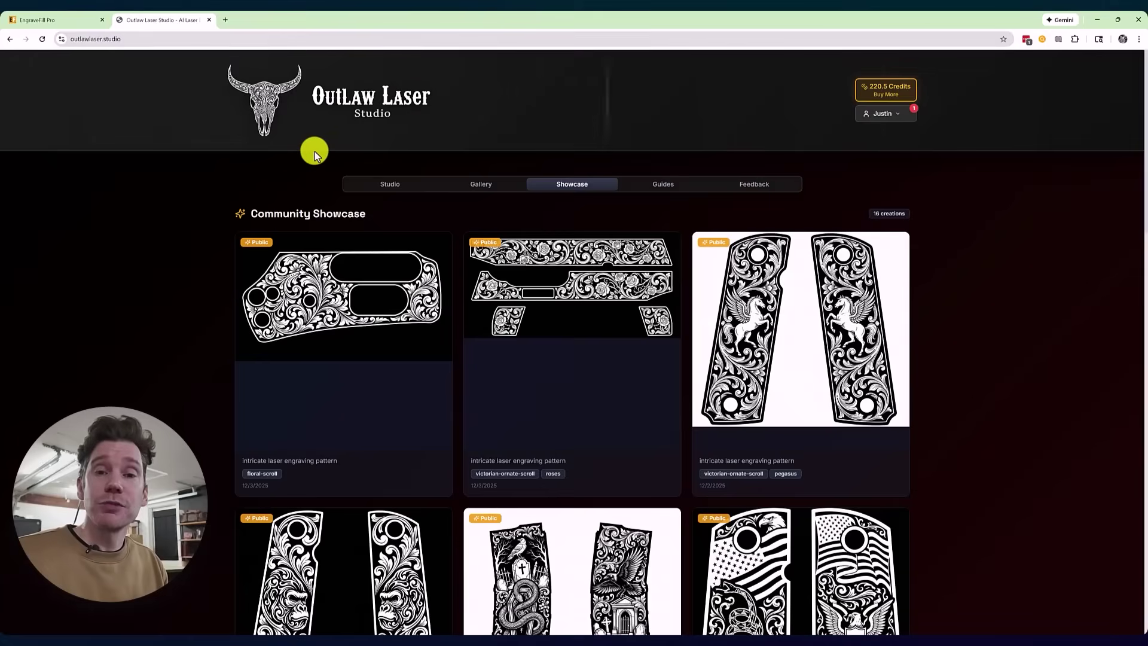
left_click(37, 20)
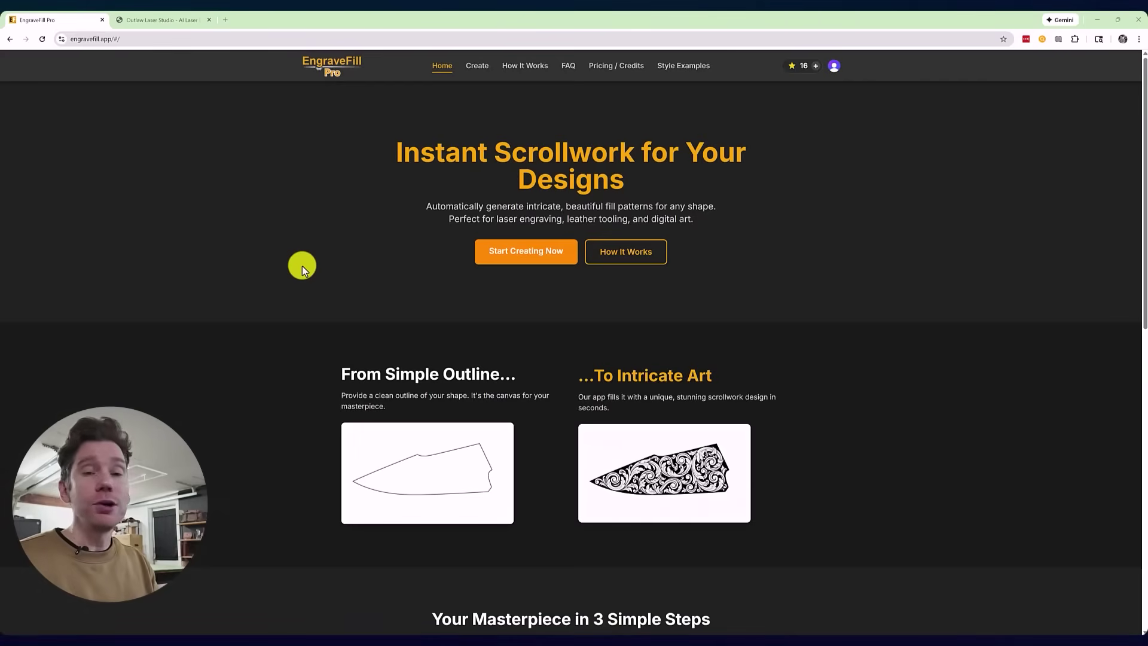
scroll(610, 291, "down", 1)
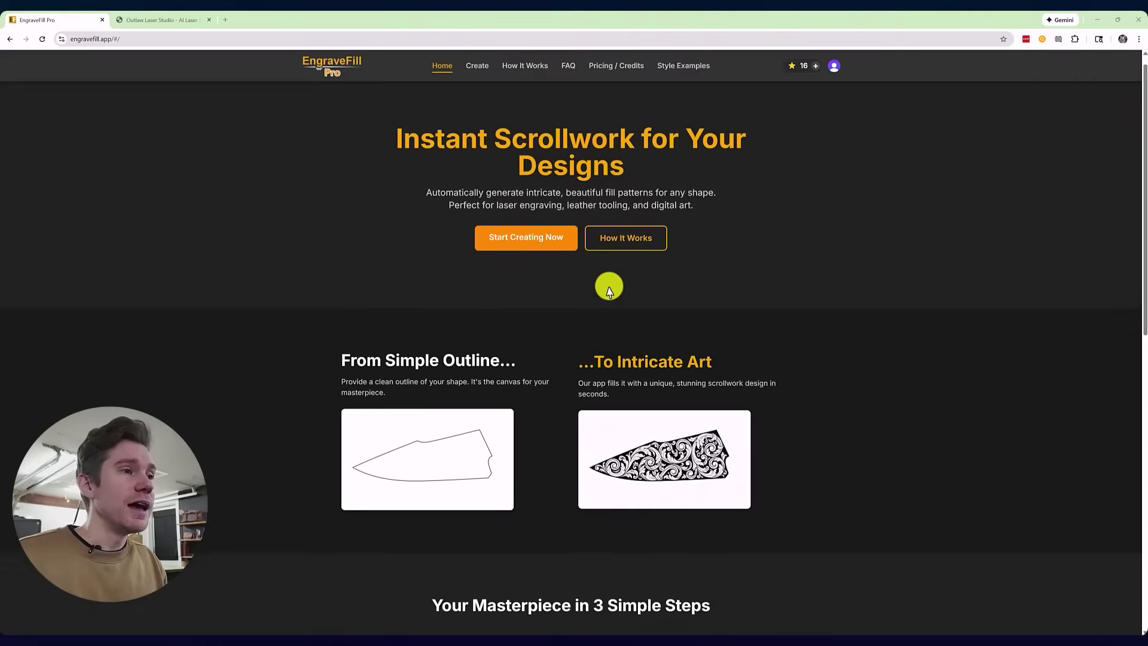
scroll(609, 291, "down", 3)
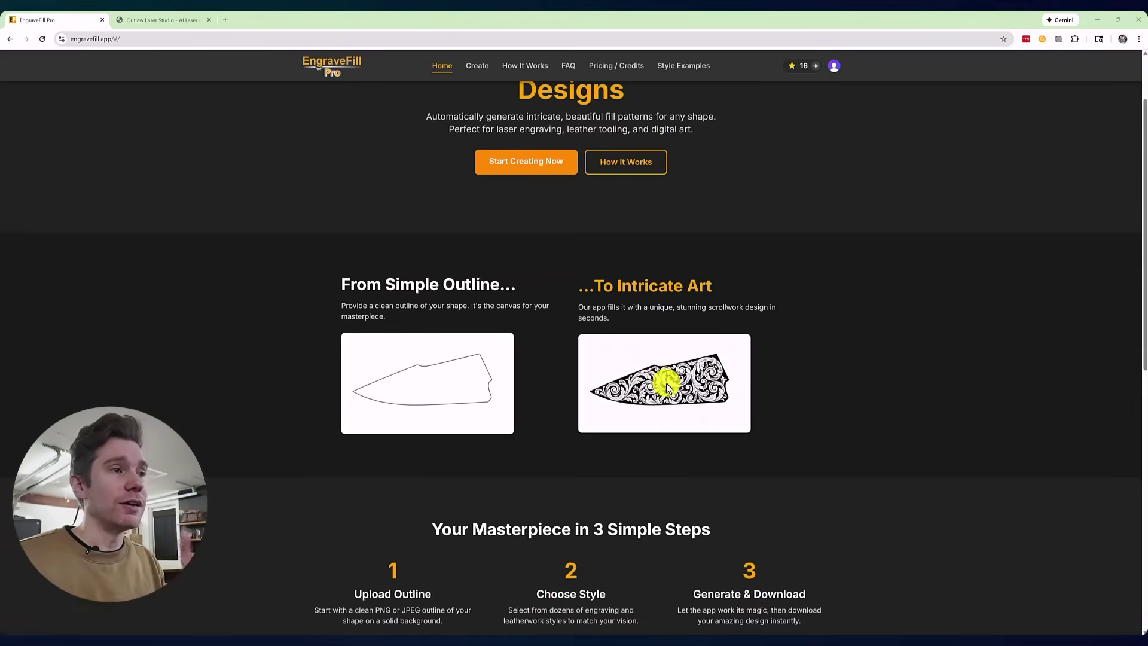
scroll(674, 361, "up", 2)
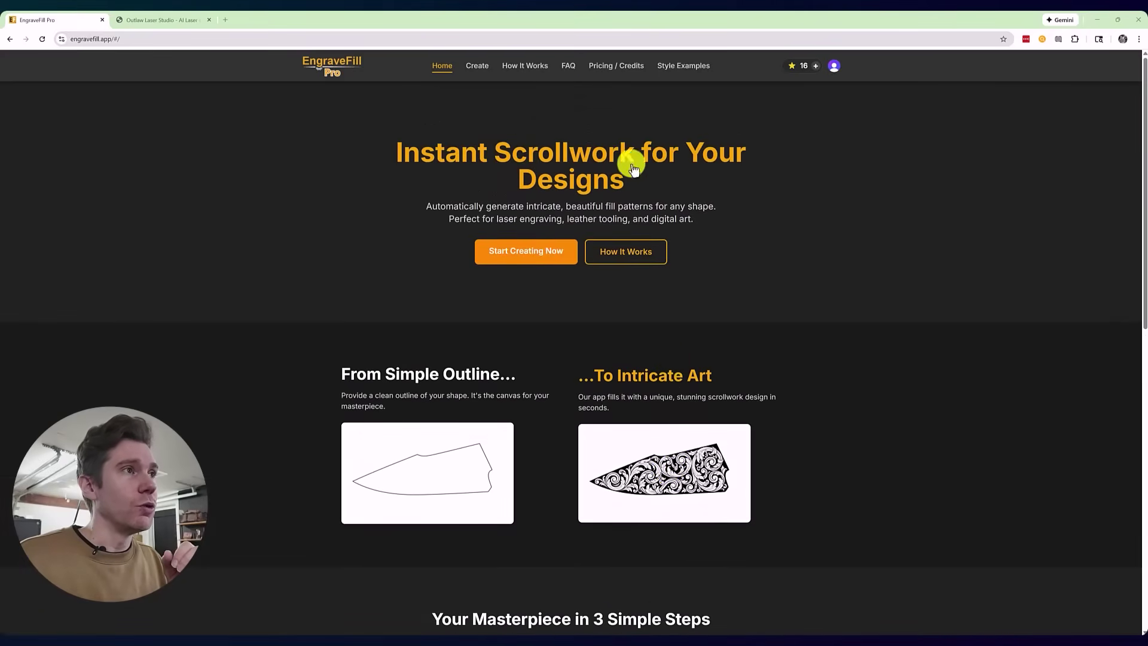
Step: View White BG Scrollwork, Hunting Scene, Acanthus Scroll and Oak Leaf samples, ending on Western / Bright-Cut
left_click(676, 64)
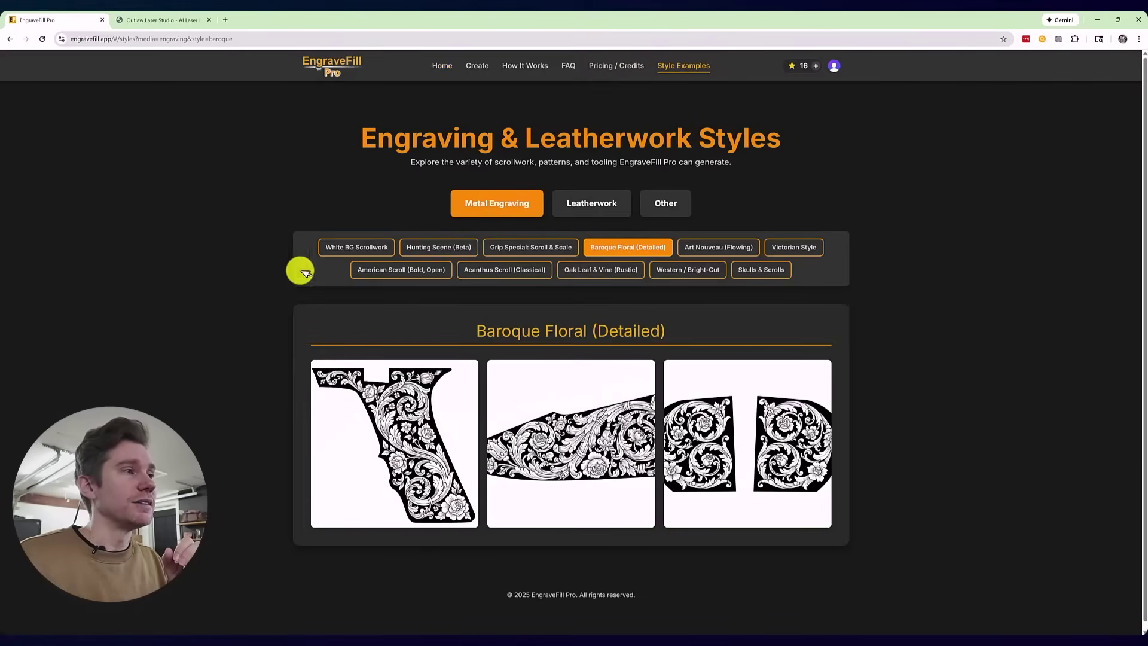
left_click(362, 248)
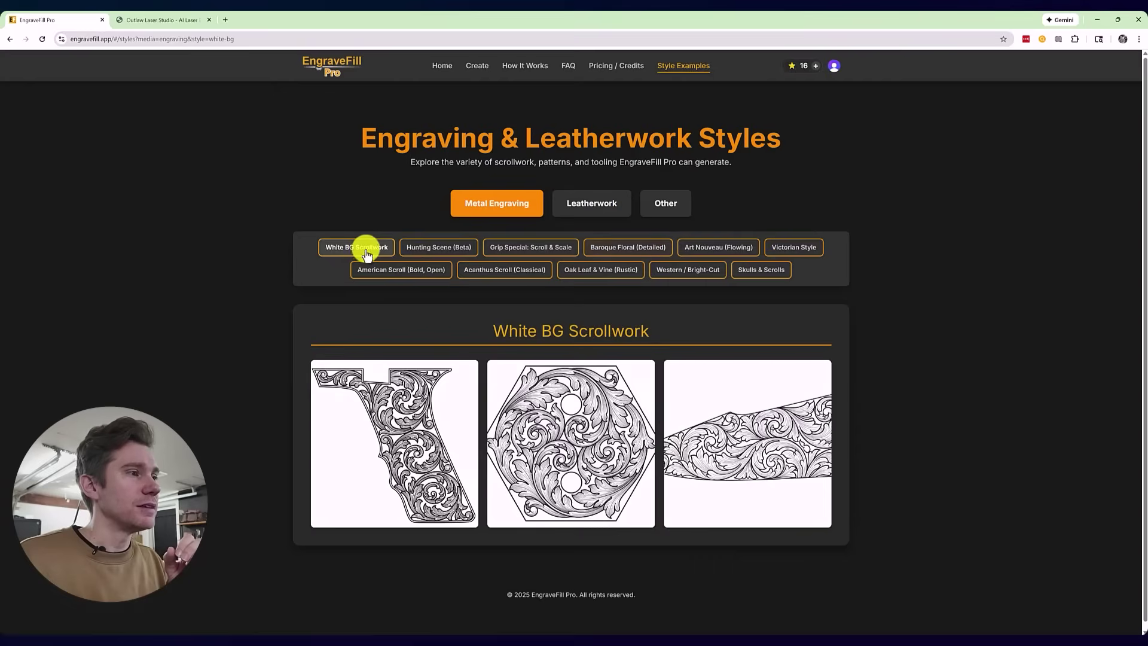
left_click(425, 251)
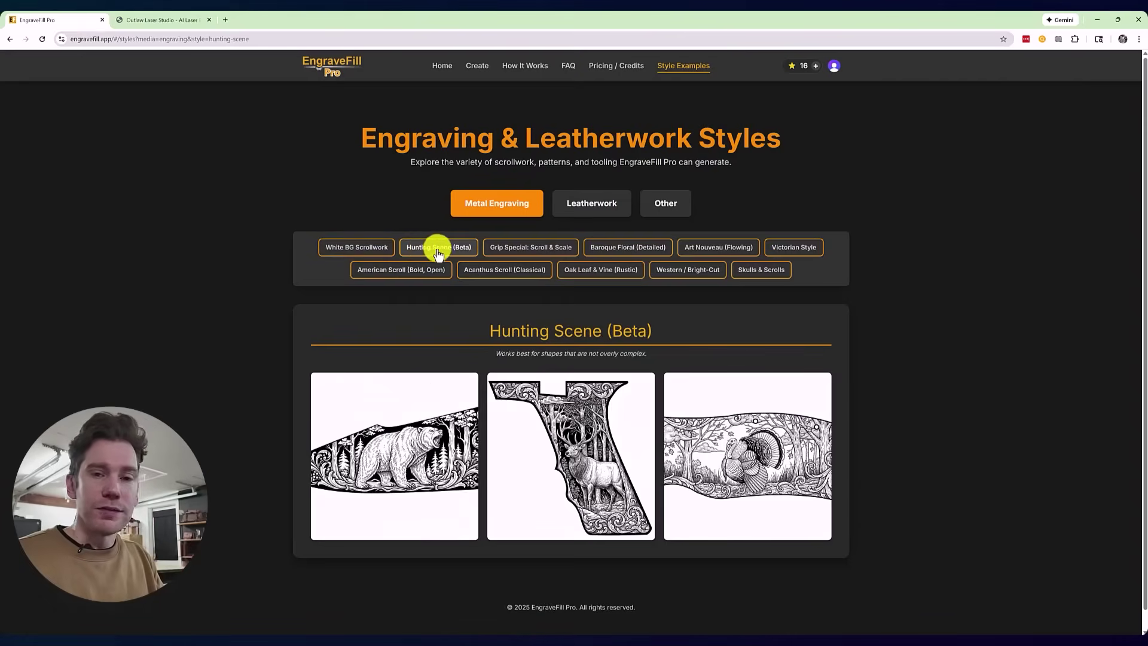
left_click(500, 272)
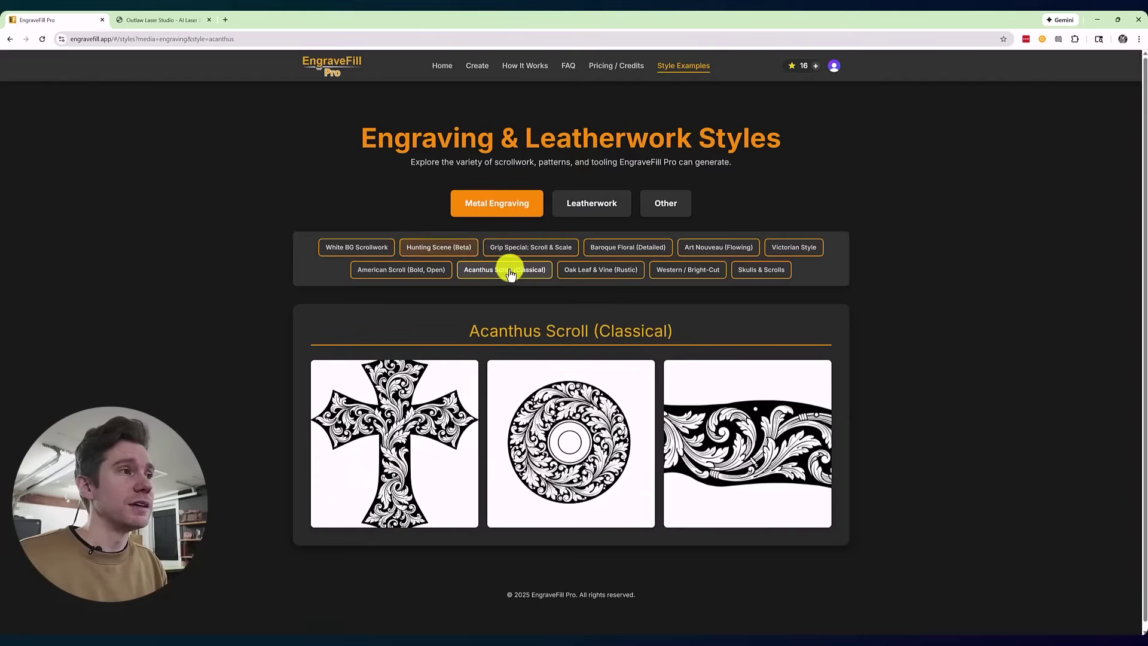
left_click(576, 270)
left_click(684, 269)
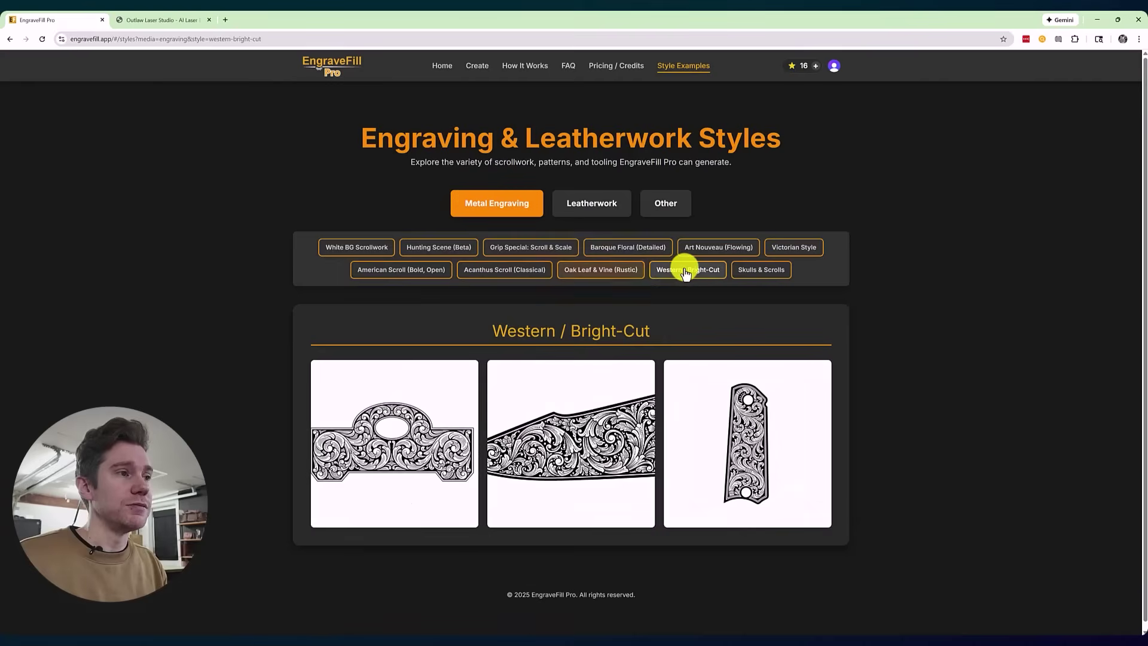
Step: Scroll the Outlaw Laser Studio Showcase and open the snake and graveyard grip design's details
left_click(128, 21)
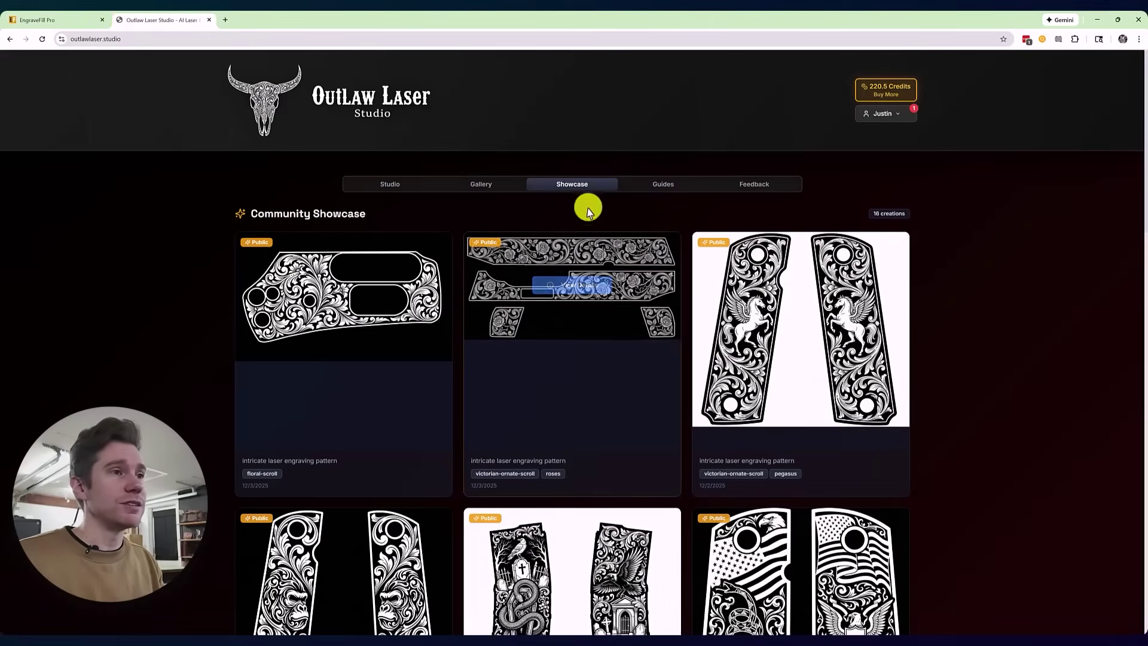
scroll(1008, 297, "down", 1)
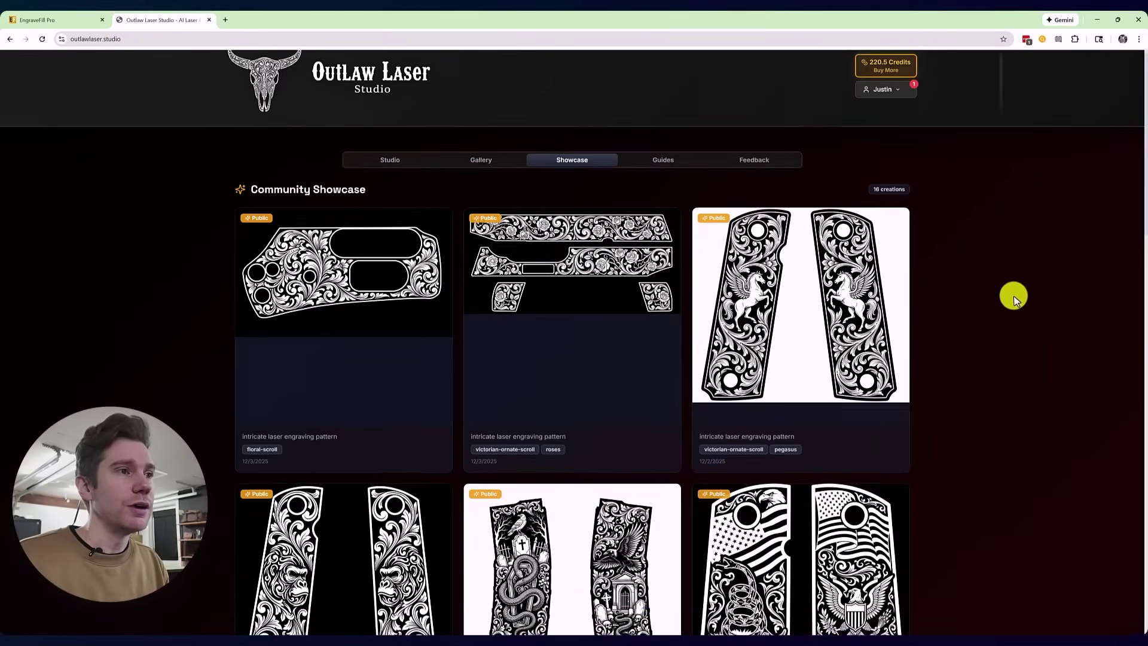
scroll(1008, 297, "down", 2)
scroll(1009, 297, "down", 2)
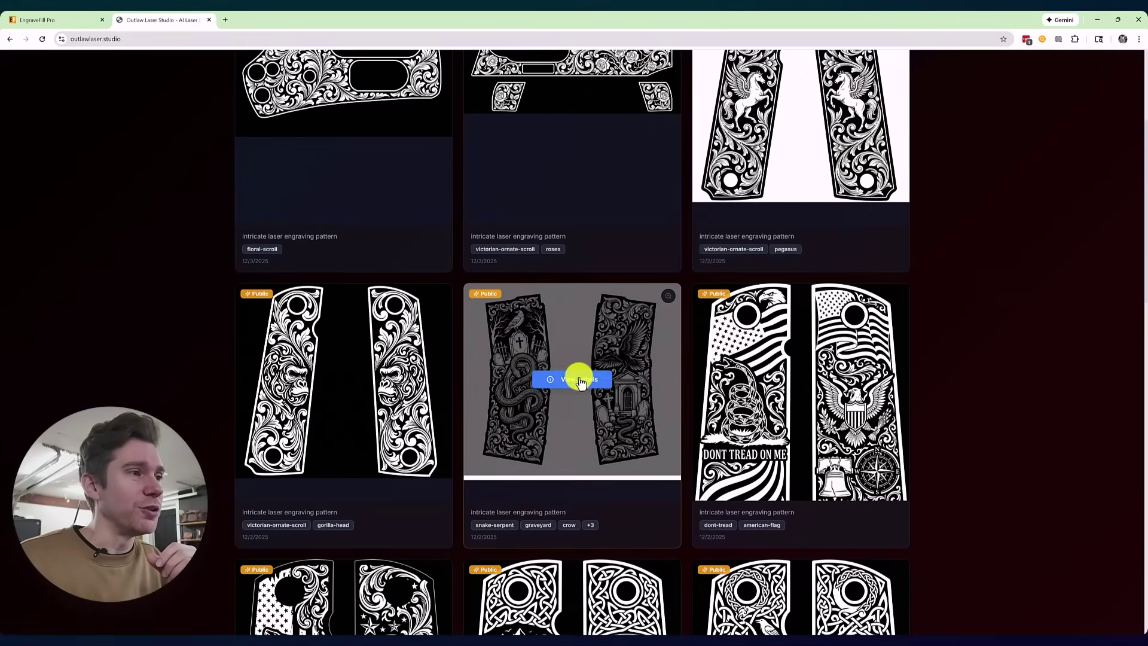
left_click(578, 381)
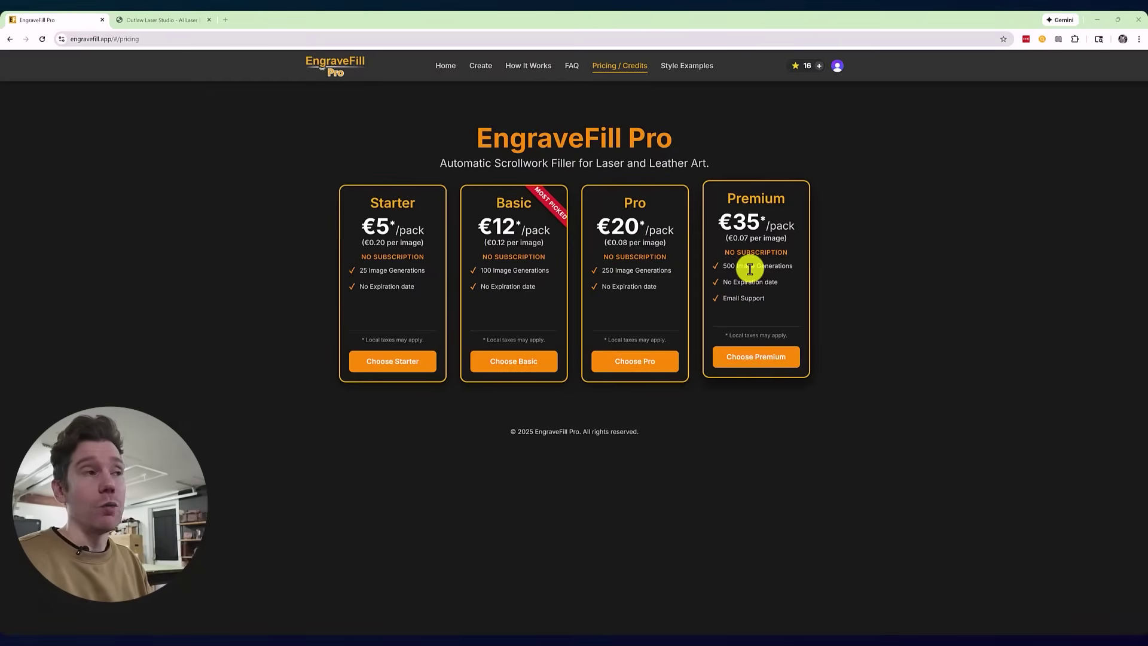
Step: Return to Outlaw Laser Studio's Community Showcase grid of 16 creations
left_click(144, 23)
Step: Bring up the credit packages for sale from the 220.5 Credits / Buy More button
scroll(723, 153, "up", 4)
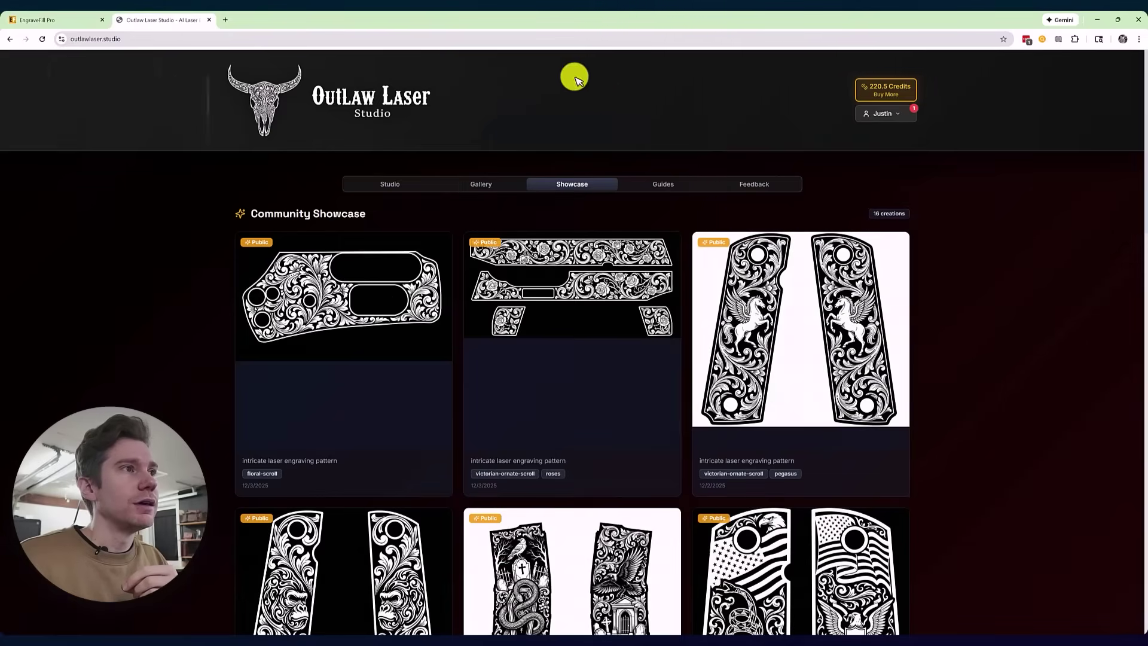
left_click(874, 91)
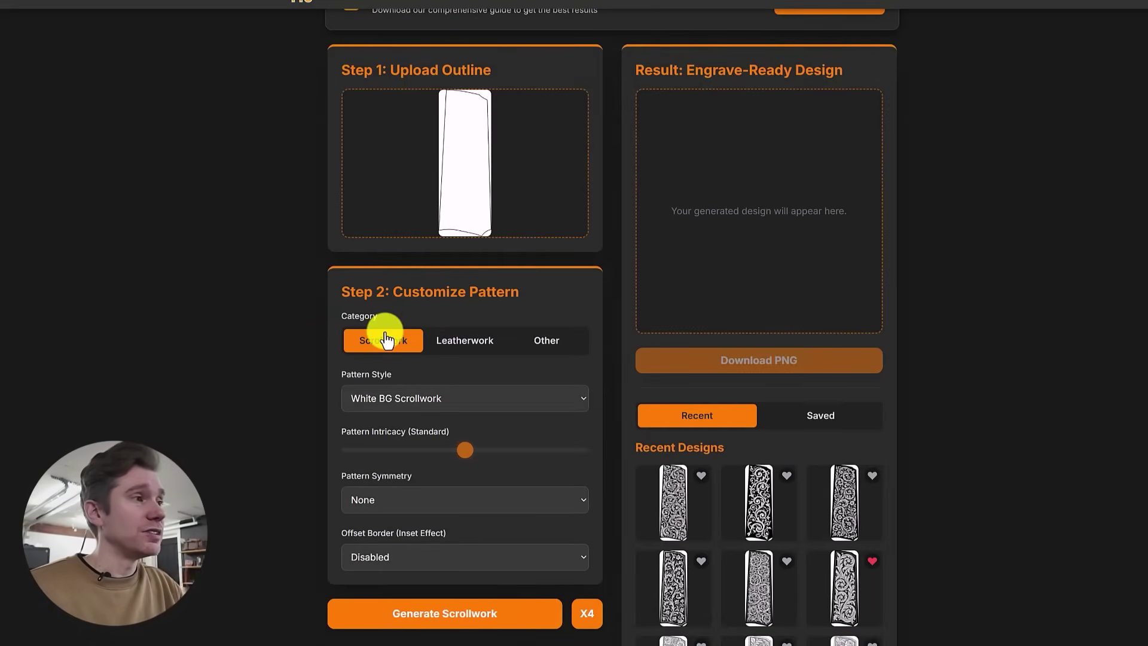
Step: Try the Leatherwork and Other categories, browse Other's Norse/Viking styles, then return to Scrollwork
left_click(450, 339)
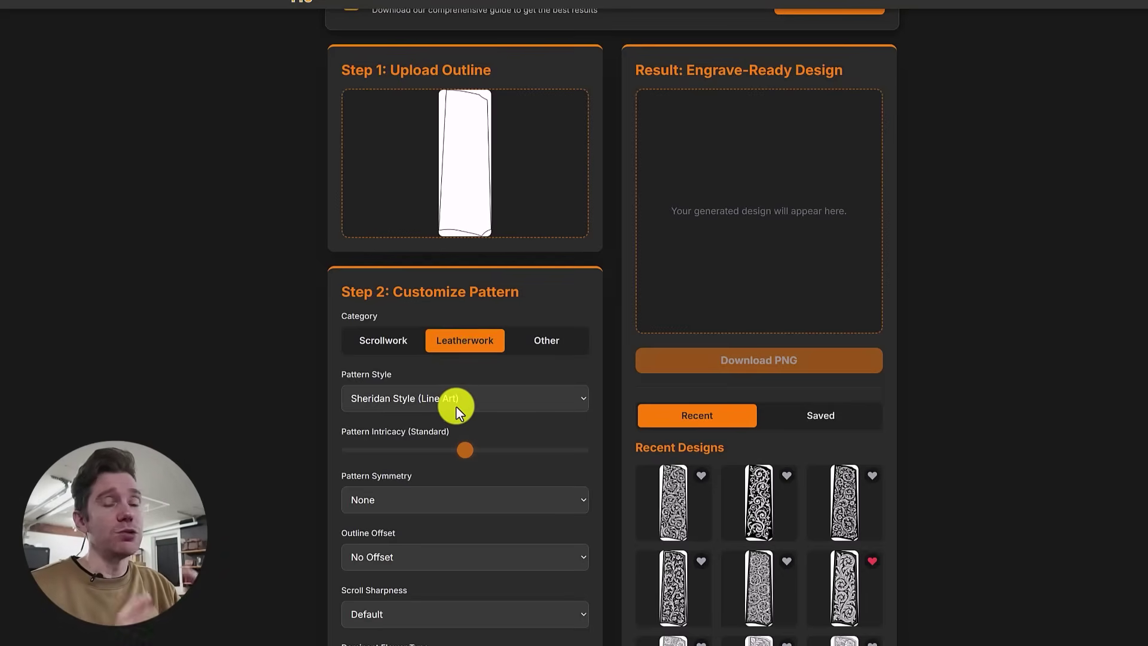
left_click(535, 342)
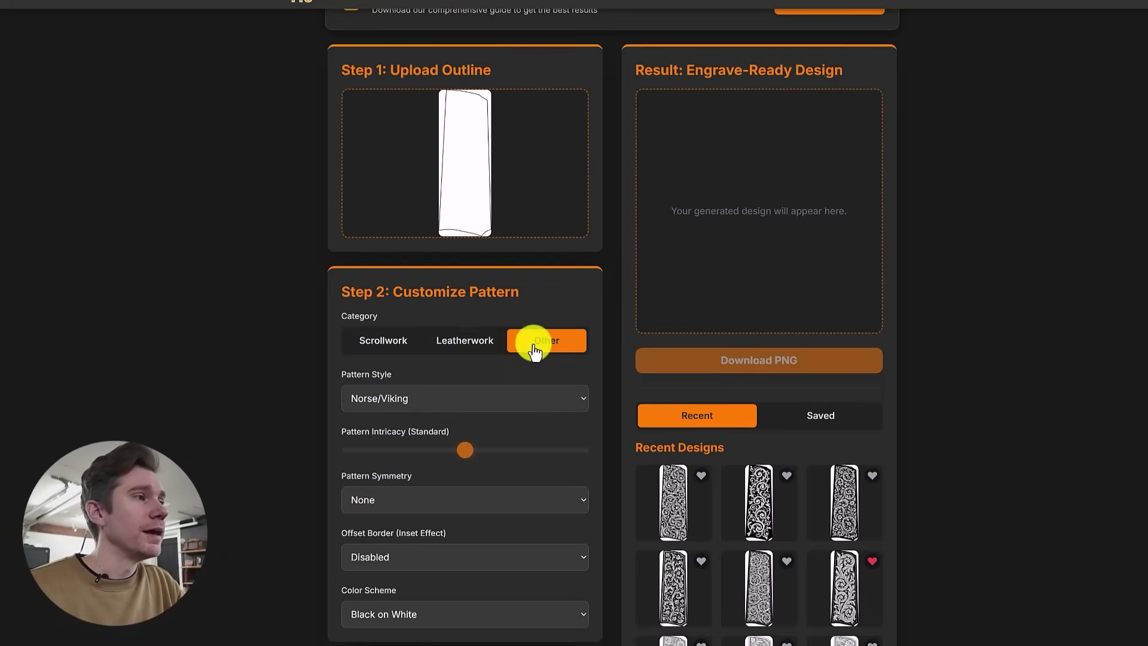
left_click(432, 399)
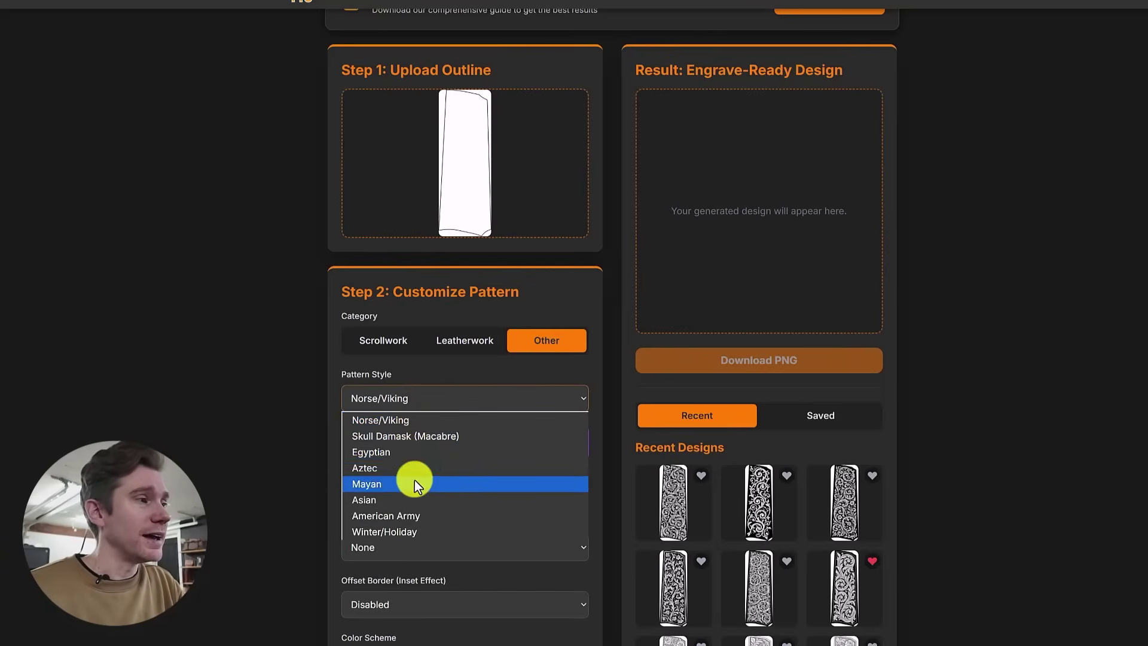
left_click(421, 365)
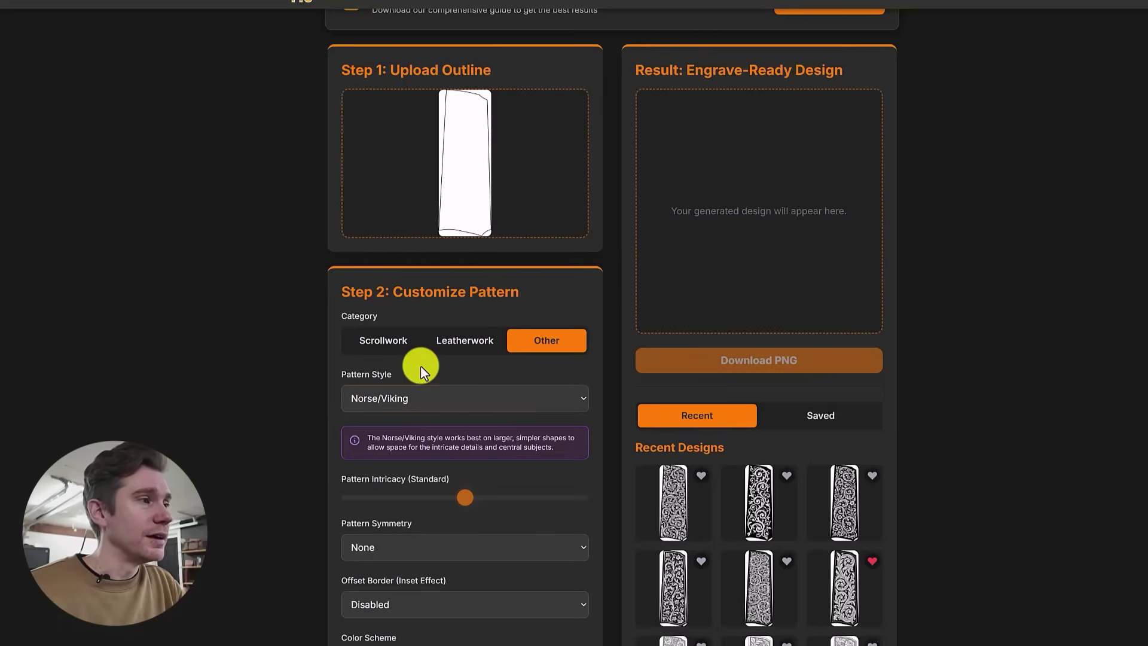
left_click(371, 344)
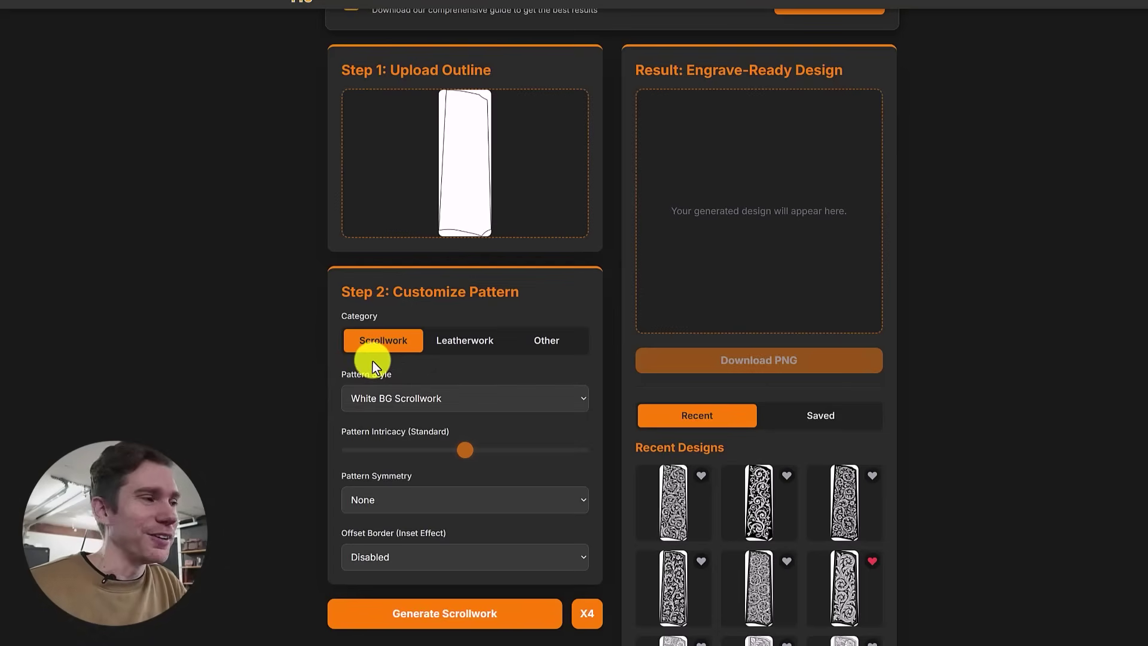
Step: Pick Baroque Floral (Detailed), confirming pattern symmetry stays None and offset border stays Disabled
left_click(415, 397)
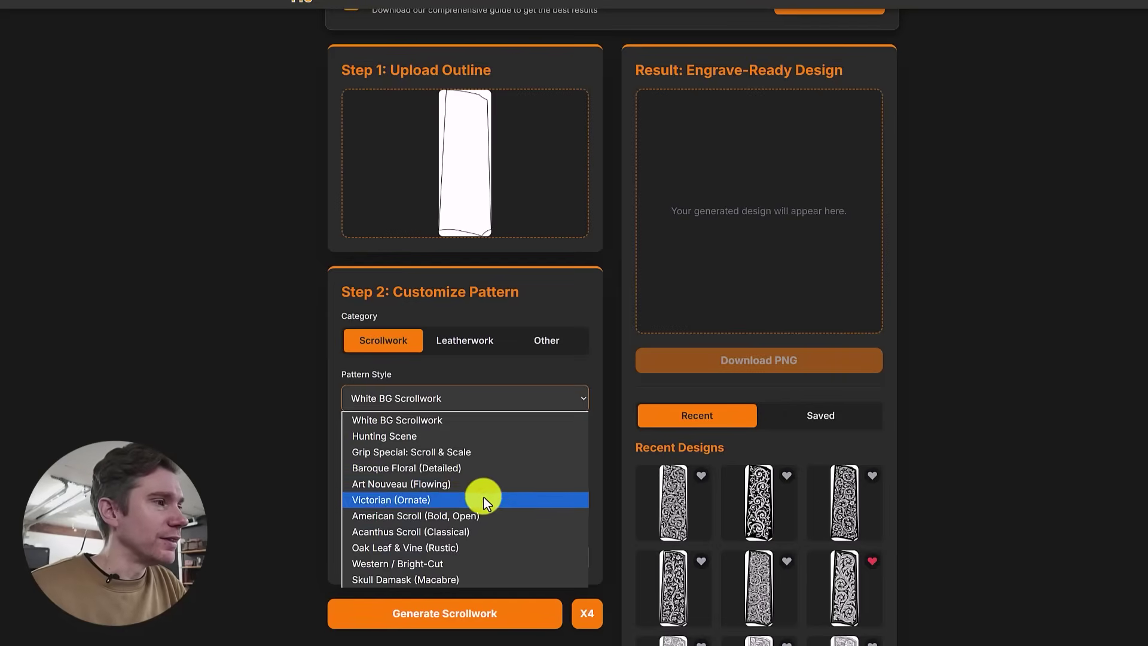
left_click(479, 467)
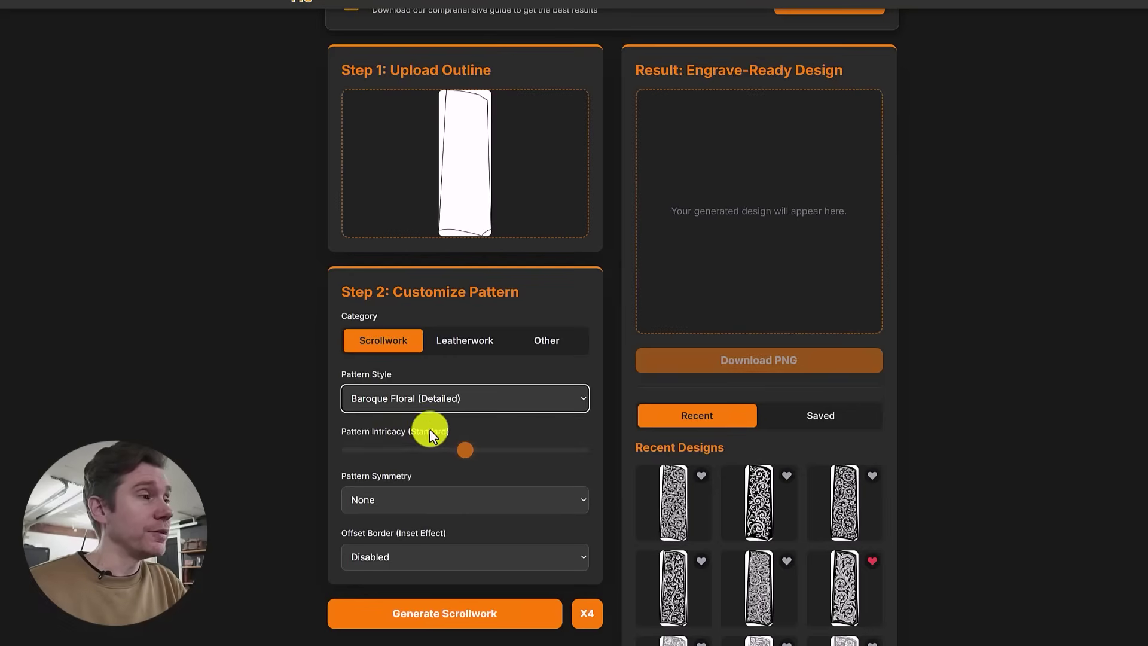
left_click(411, 501)
left_click(410, 501)
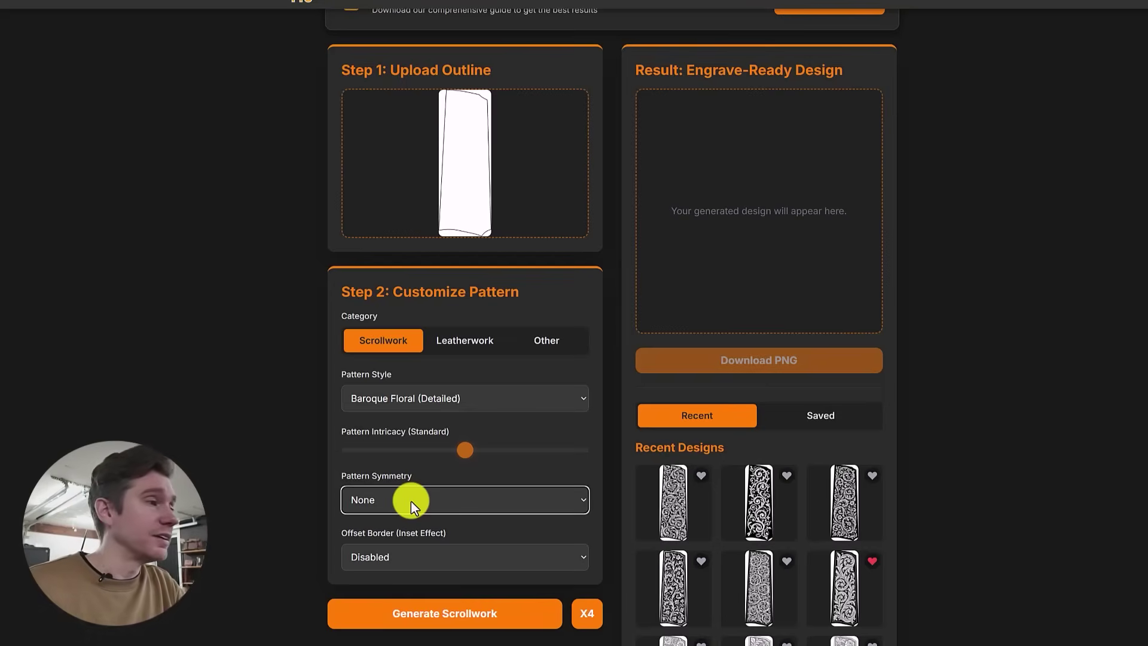
left_click(374, 549)
left_click(371, 548)
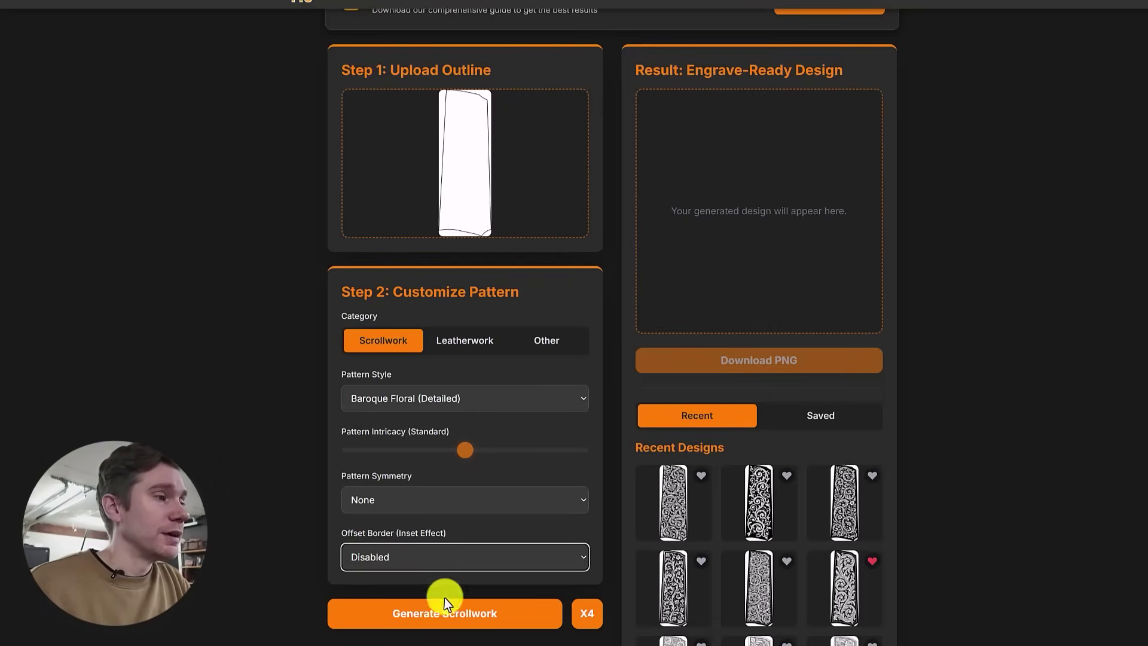
Step: Generate the Baroque Floral scrollwork fill so it appears in the result and Recent Designs
left_click(266, 537)
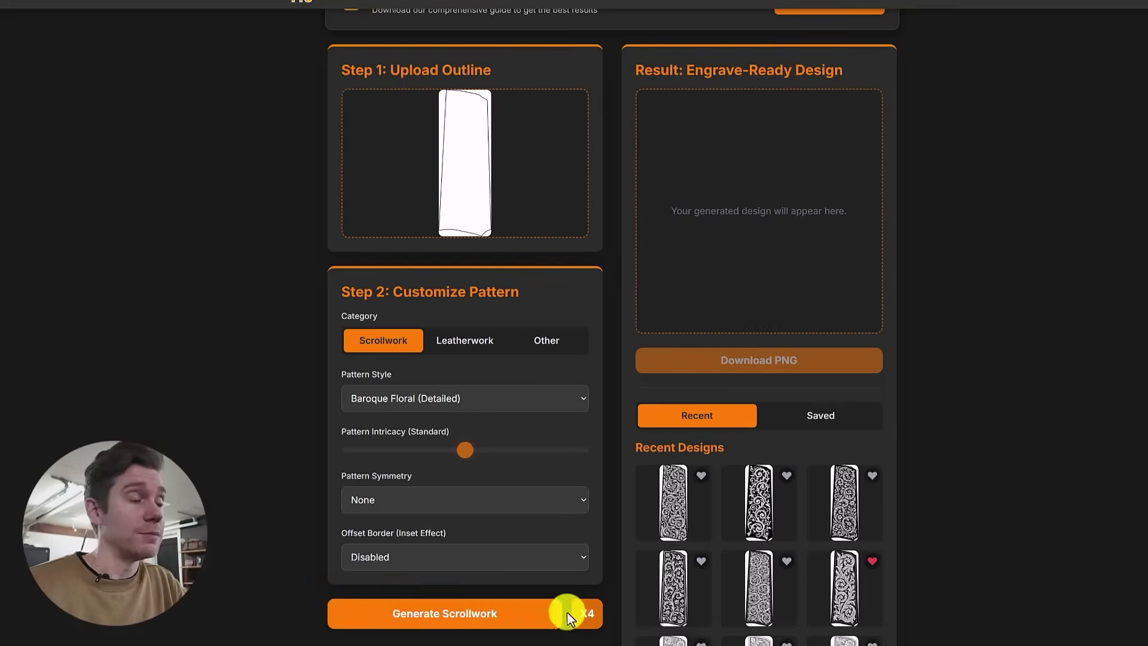
left_click(450, 613)
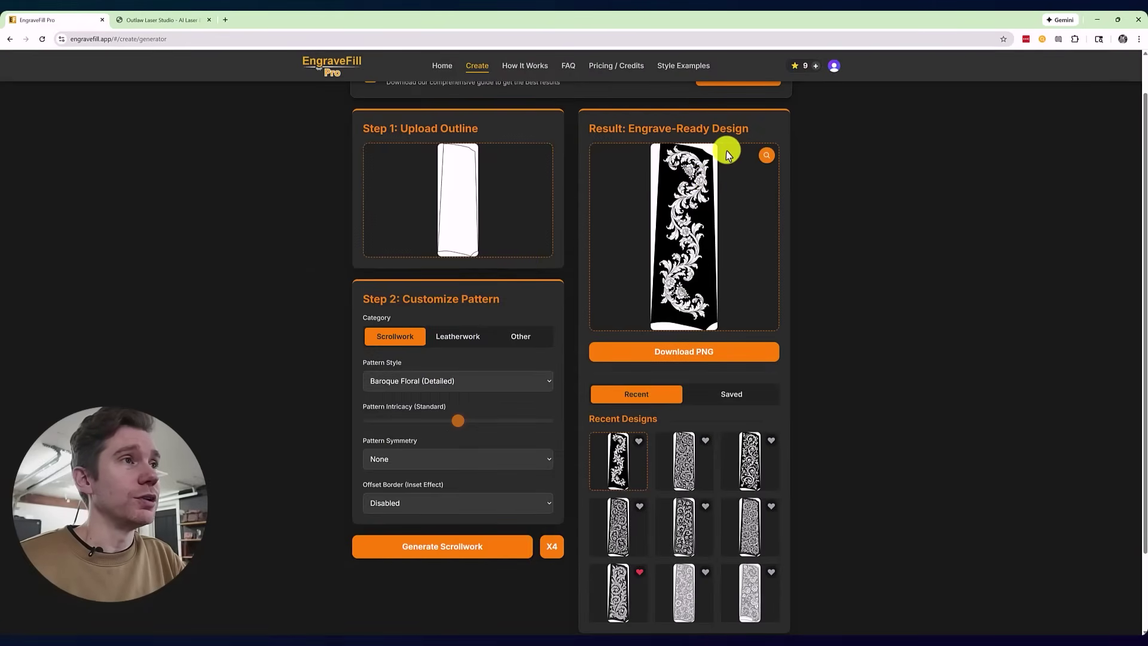
left_click(769, 159)
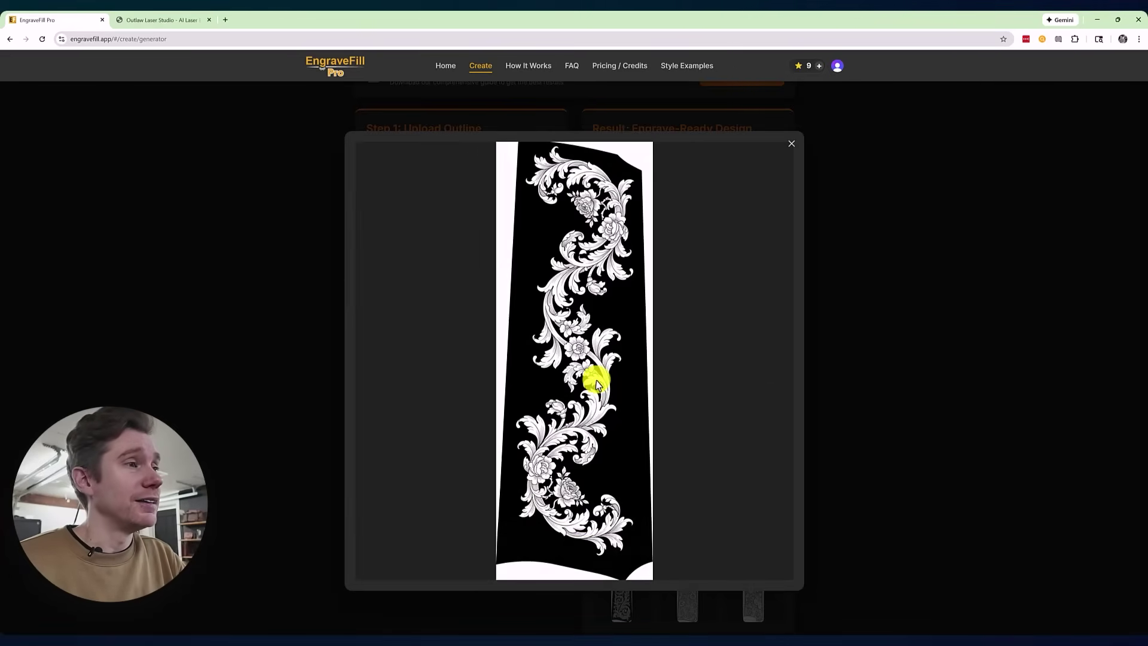
left_click(795, 137)
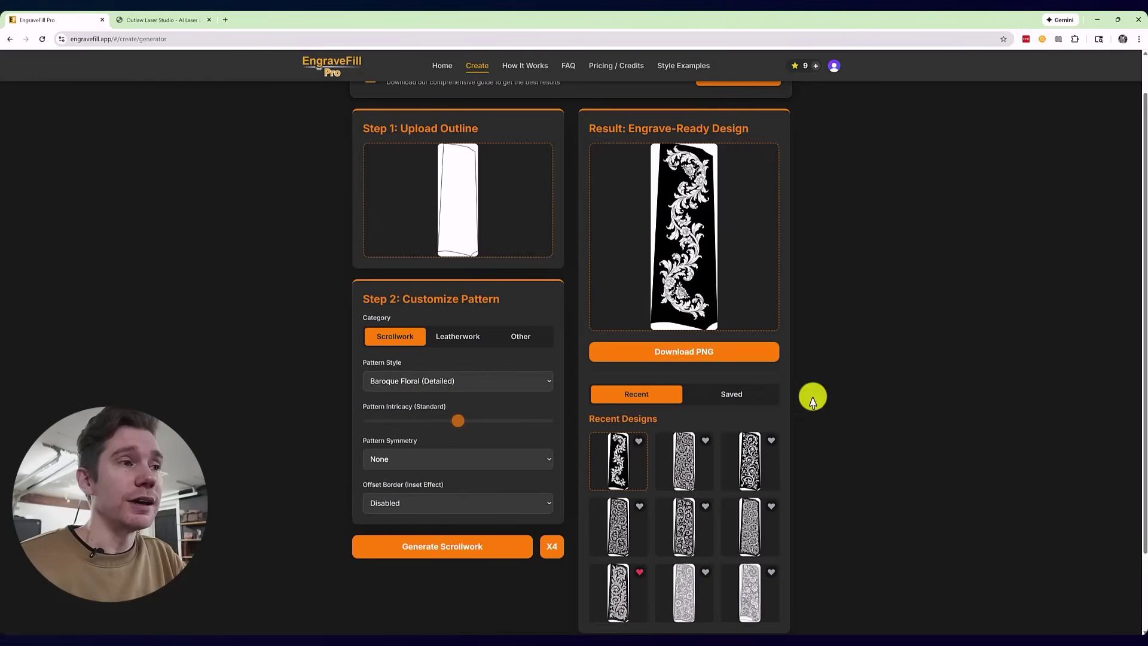
Step: Scroll down to the designs grid and switch it to the three favourited Saved Designs
scroll(833, 372, "down", 2)
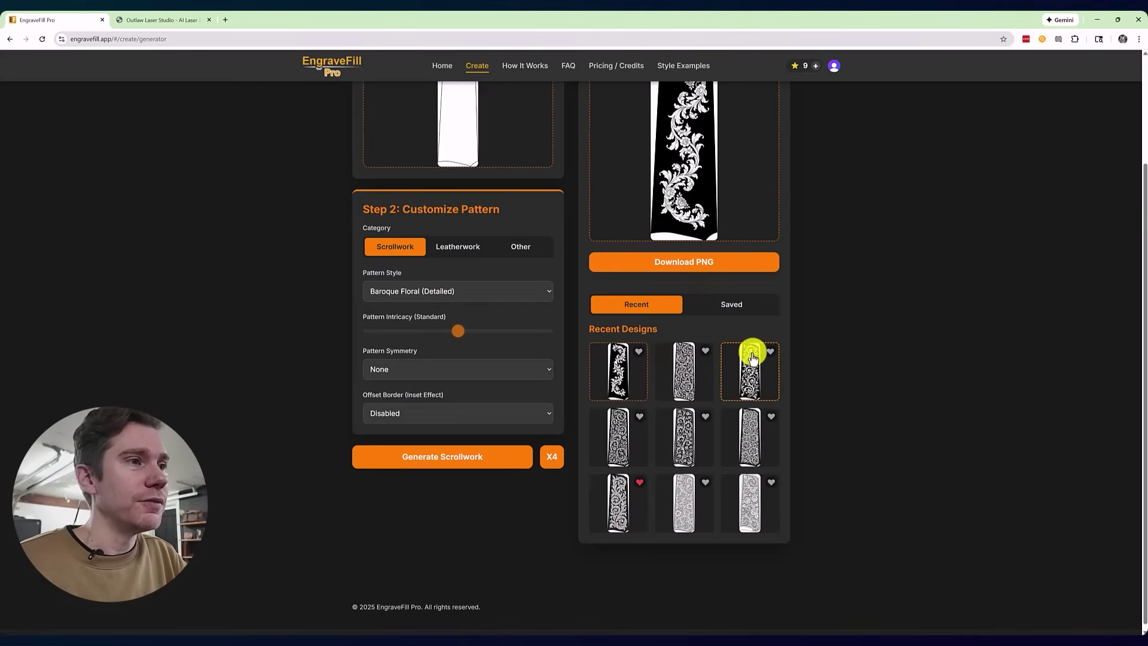
left_click(724, 305)
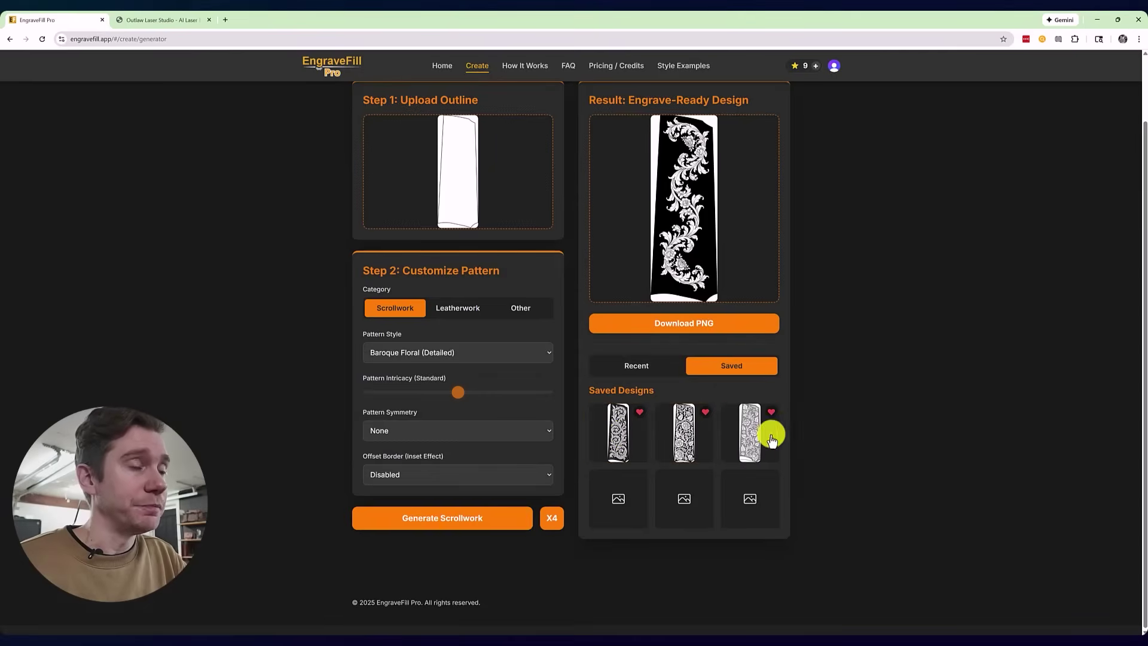
Step: Load the second saved black floral design into the Result panel
left_click(647, 366)
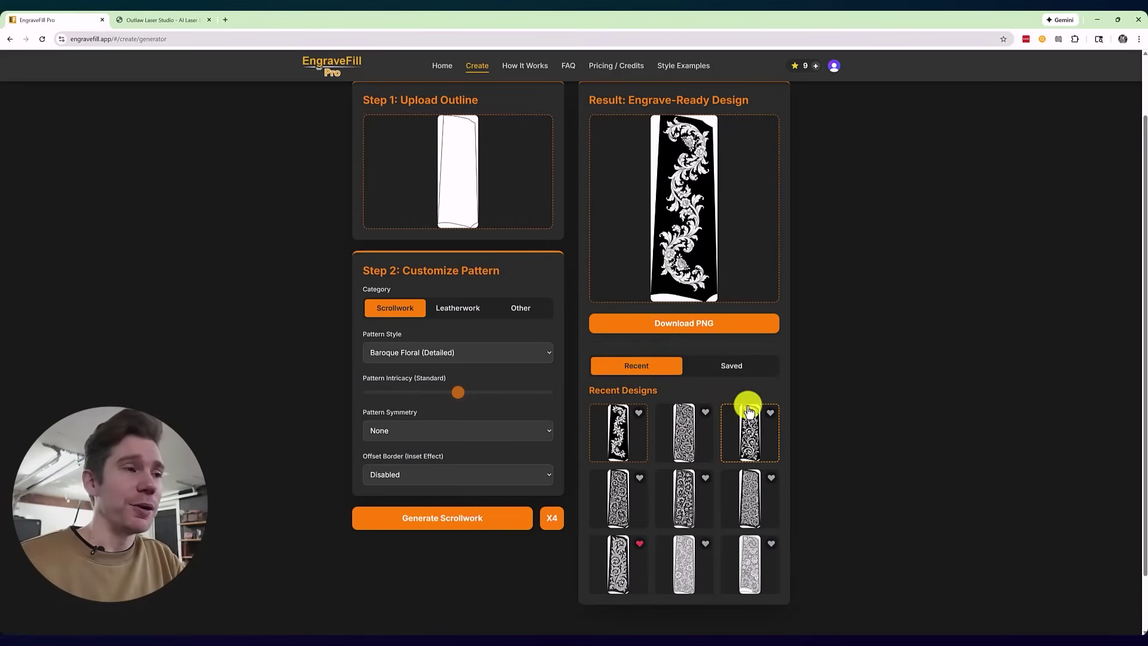
scroll(749, 410, "down", 2)
left_click(715, 323)
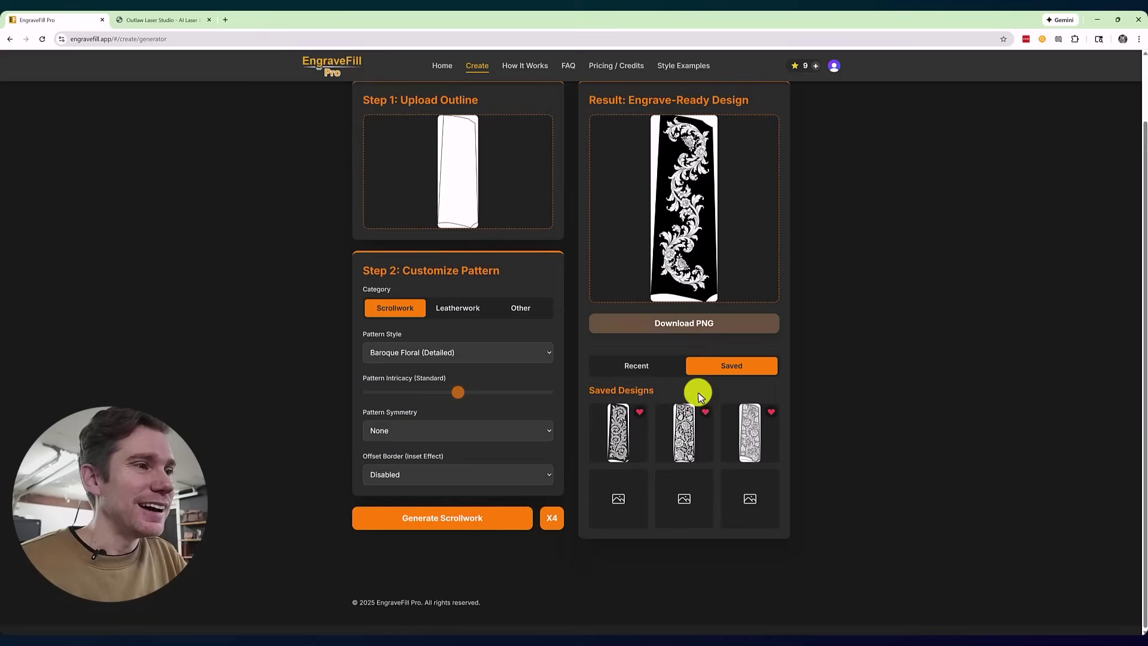
left_click(682, 449)
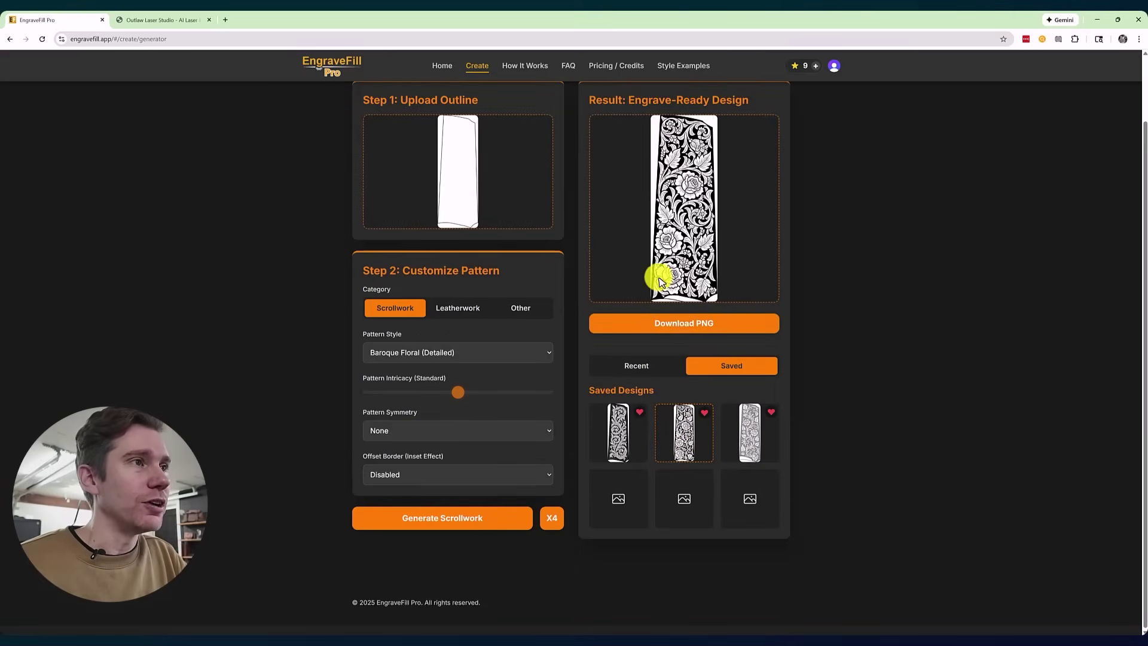
Step: Set the category to Leatherwork and compare the third grey design, settling on the second black one
left_click(462, 315)
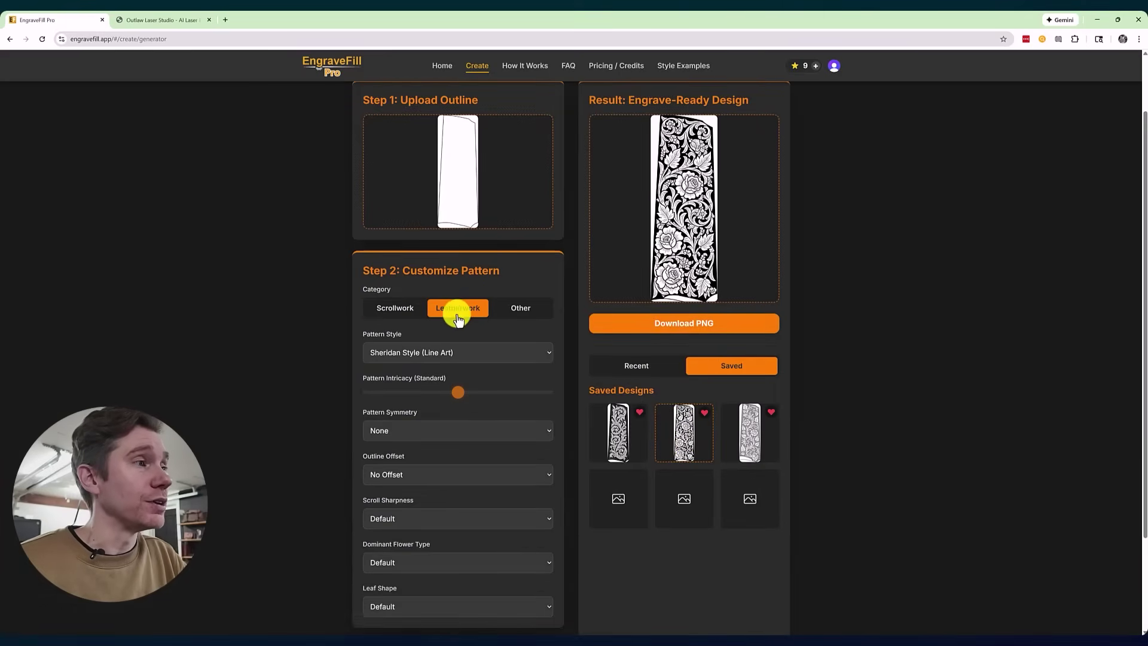
mouse_move(691, 239)
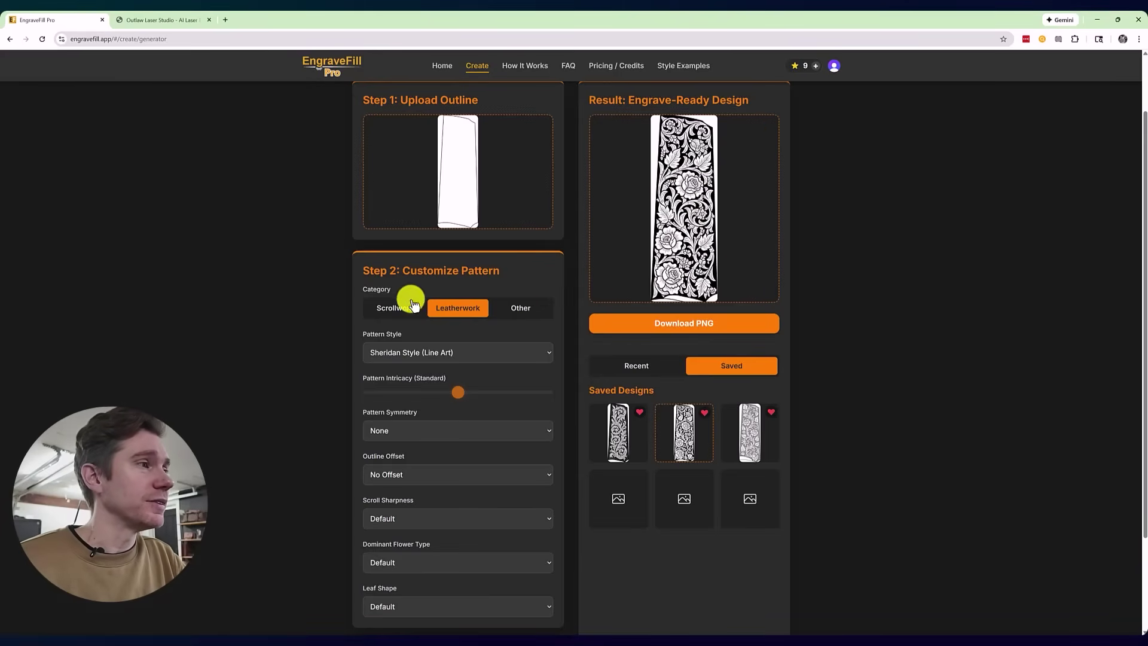
left_click(747, 436)
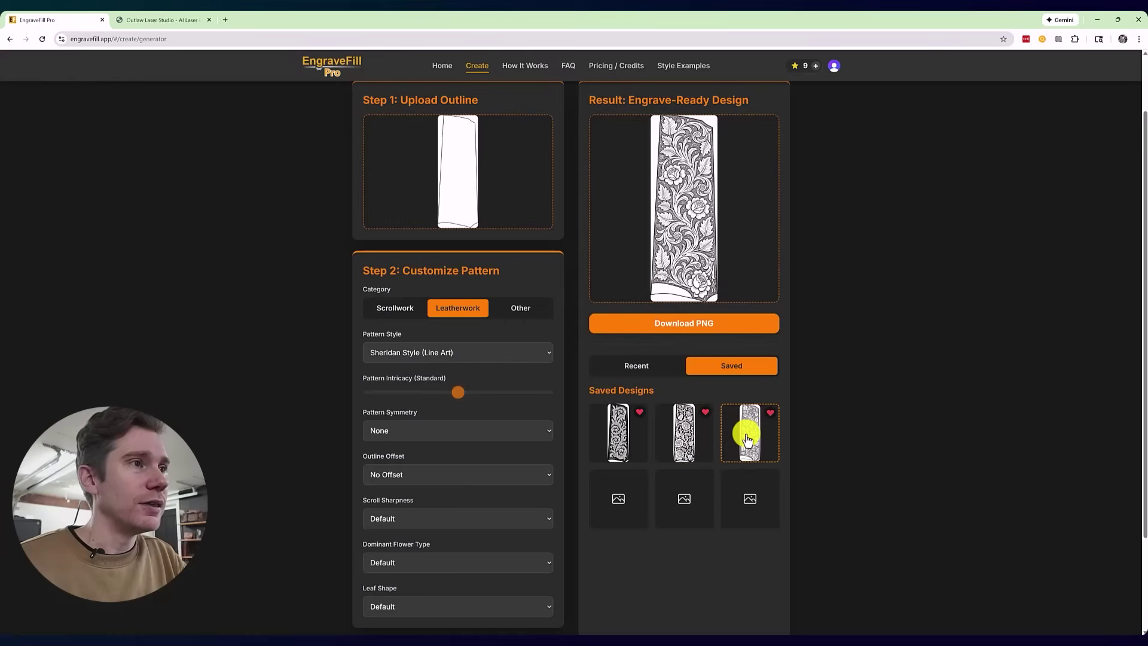
left_click(695, 443)
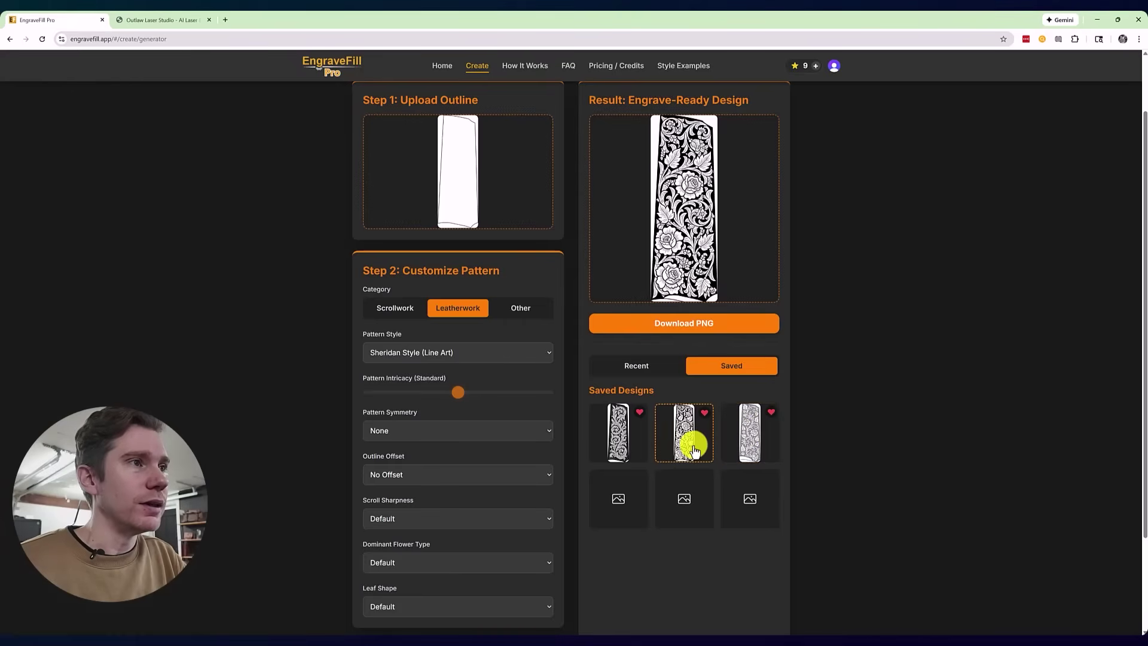
left_click(750, 445)
left_click(682, 433)
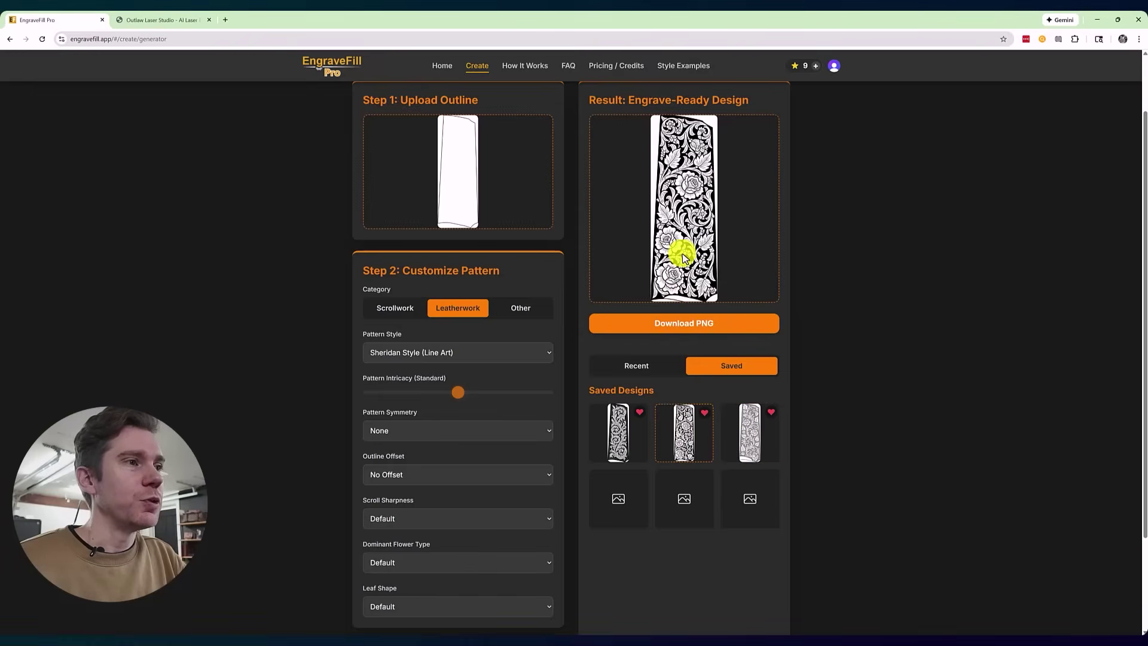
scroll(685, 254, "up", 1)
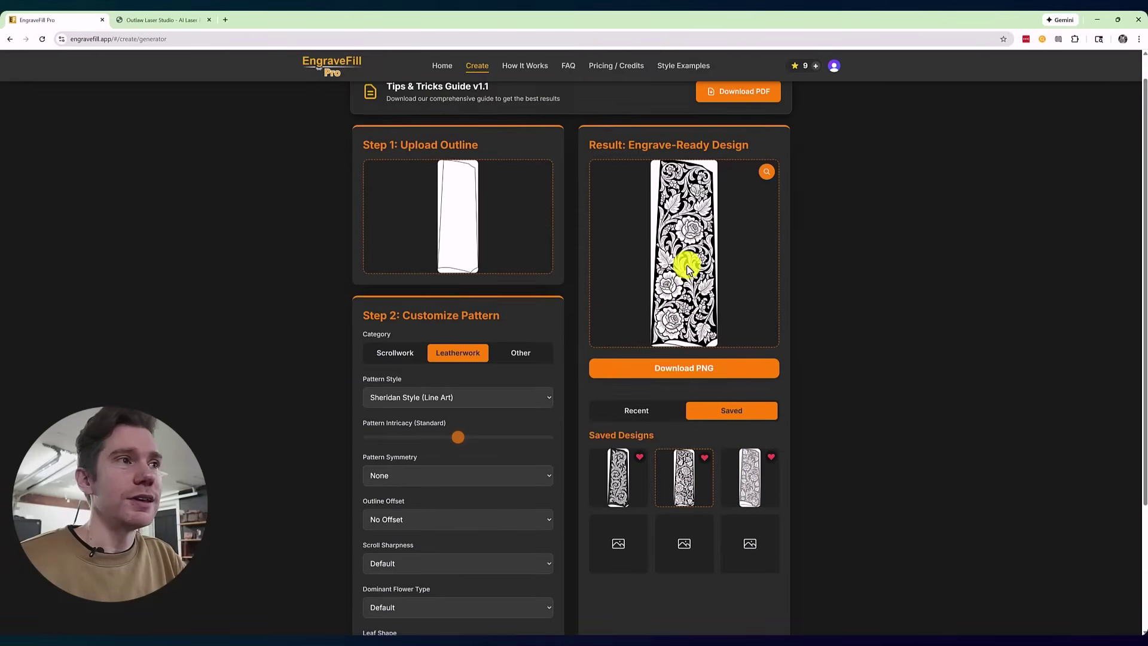
Step: Preview the black-background floral fill at full size, then download it as a PNG
left_click(766, 178)
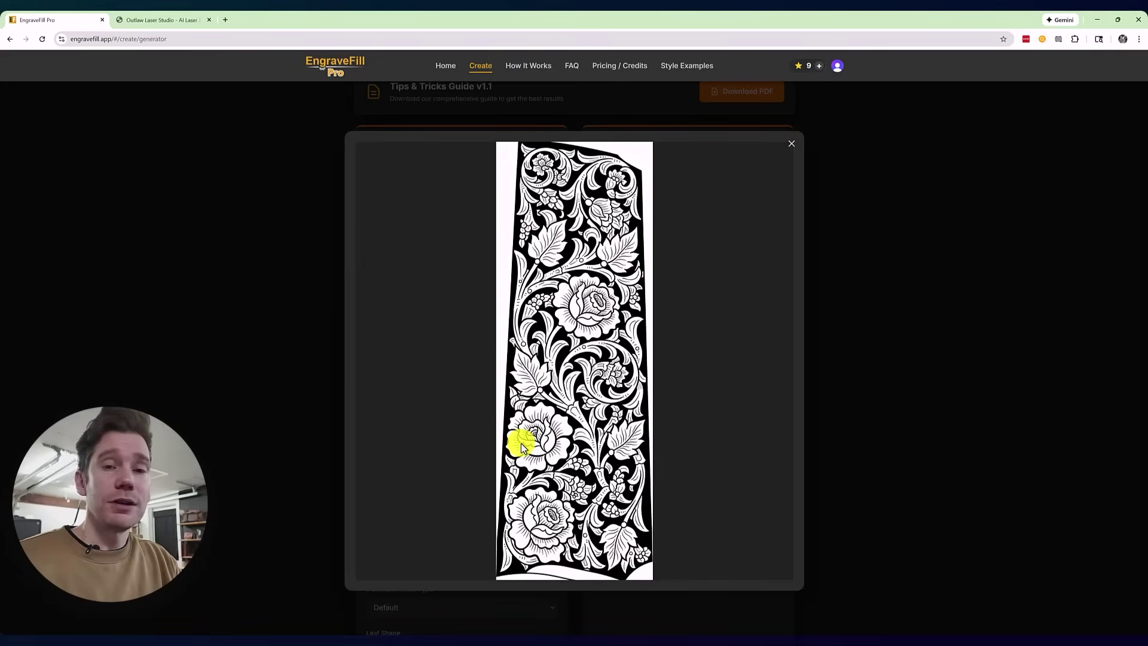
left_click(789, 147)
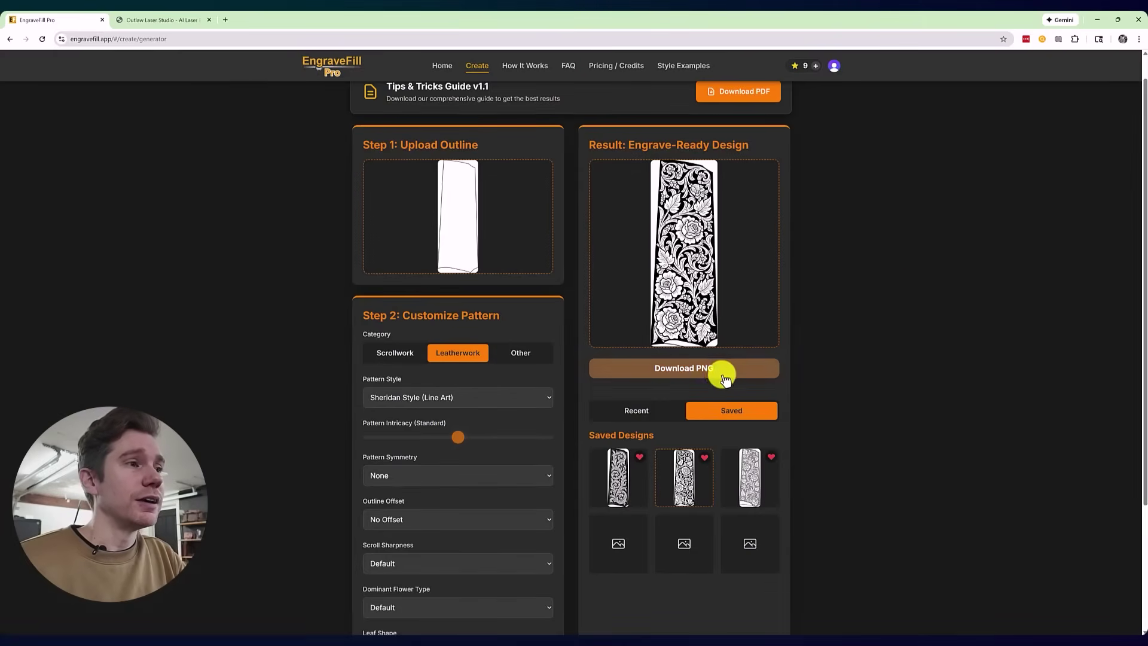
left_click(682, 369)
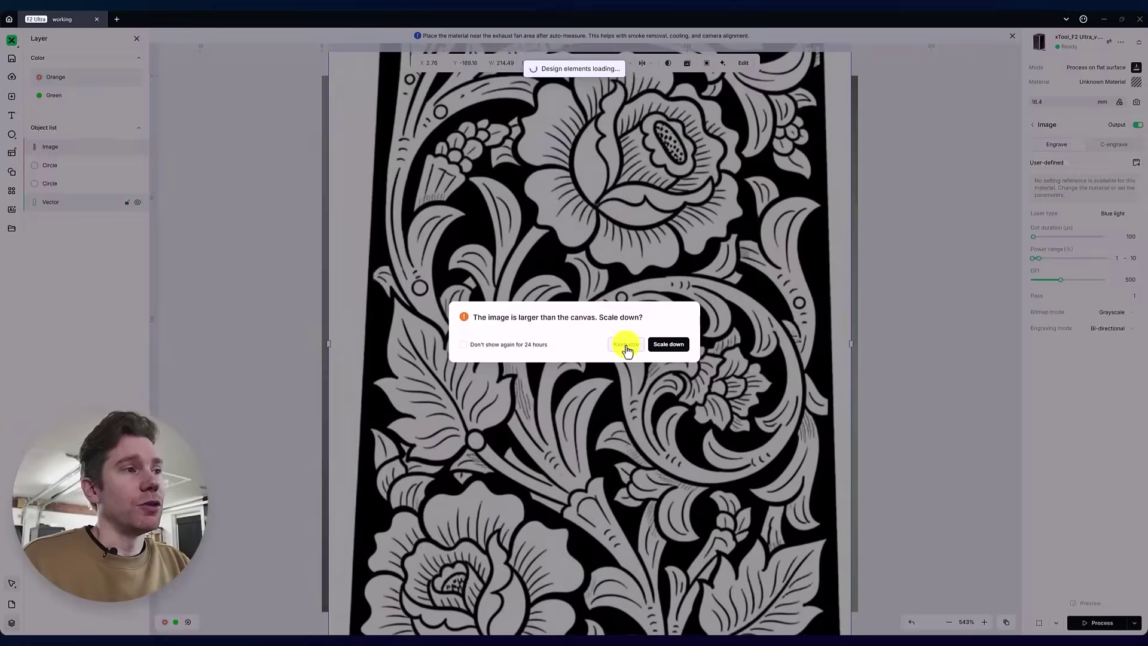
Step: Keep the floral image at full size, place it right of the grip, and start Trace image
left_click(625, 345)
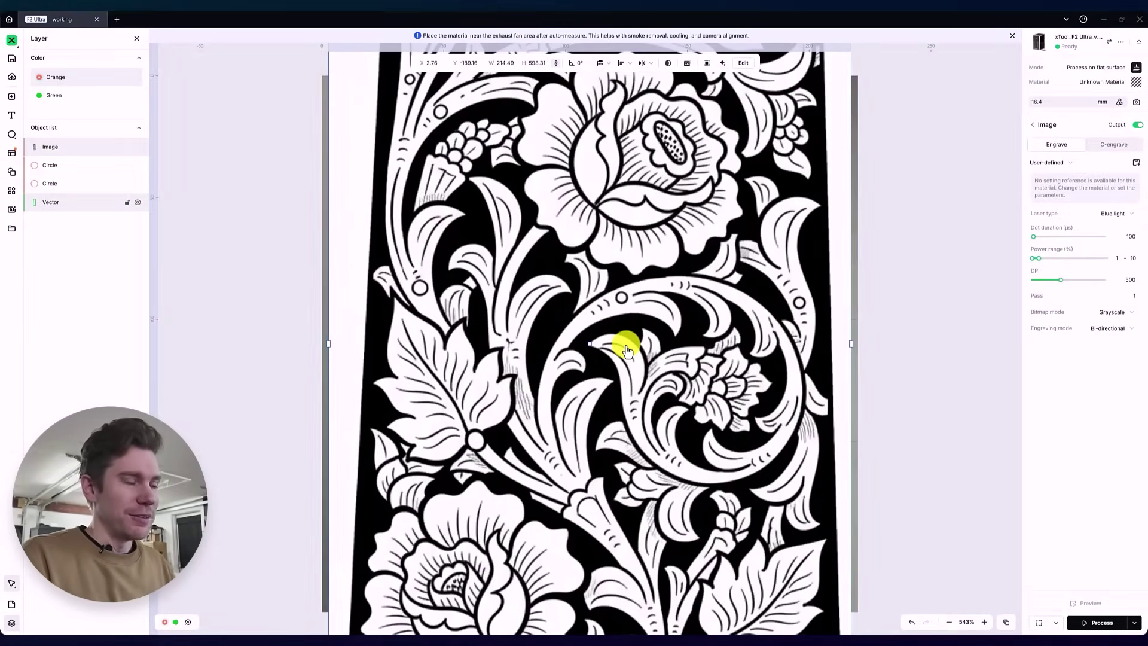
scroll(626, 350, "down", 5)
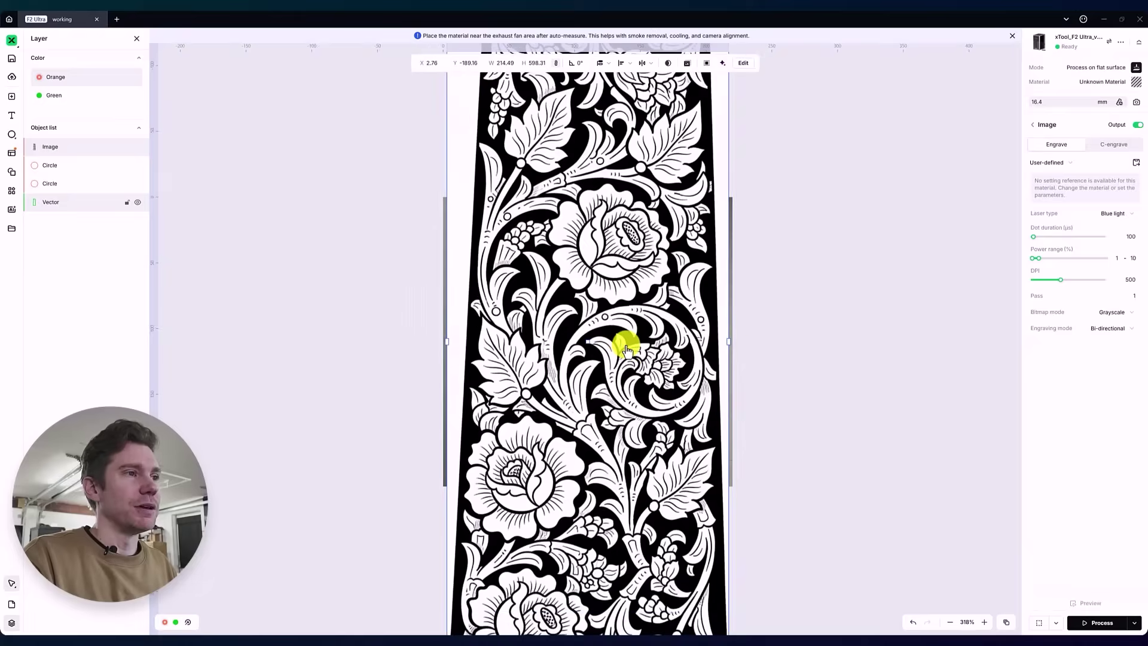
scroll(625, 350, "down", 5)
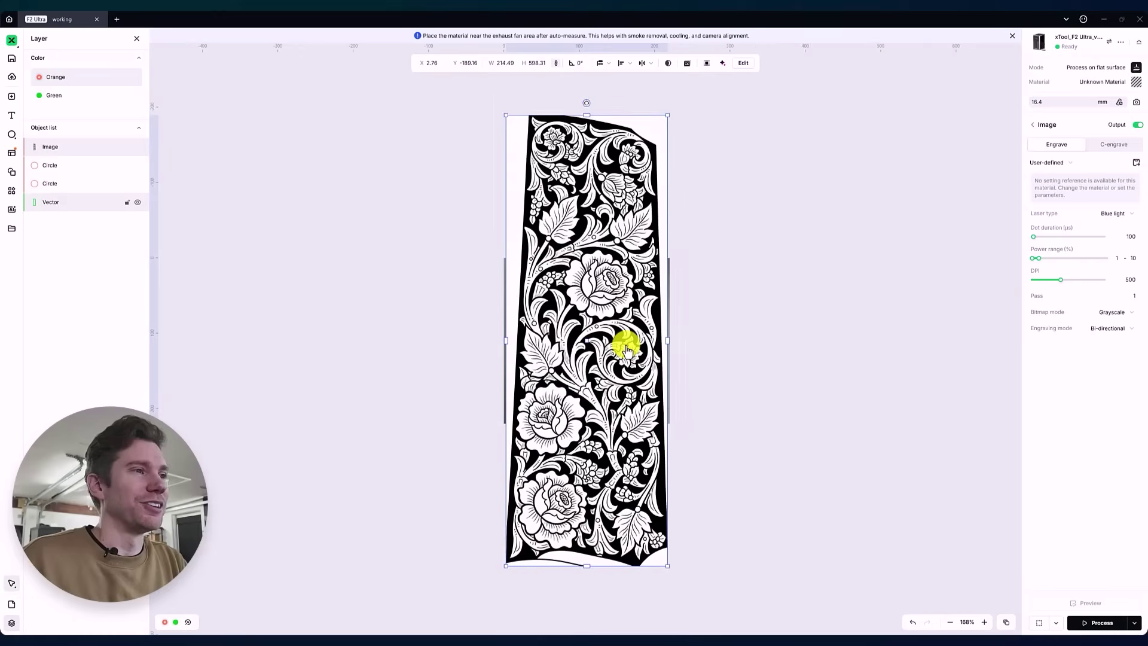
left_click_drag(594, 353, 687, 353)
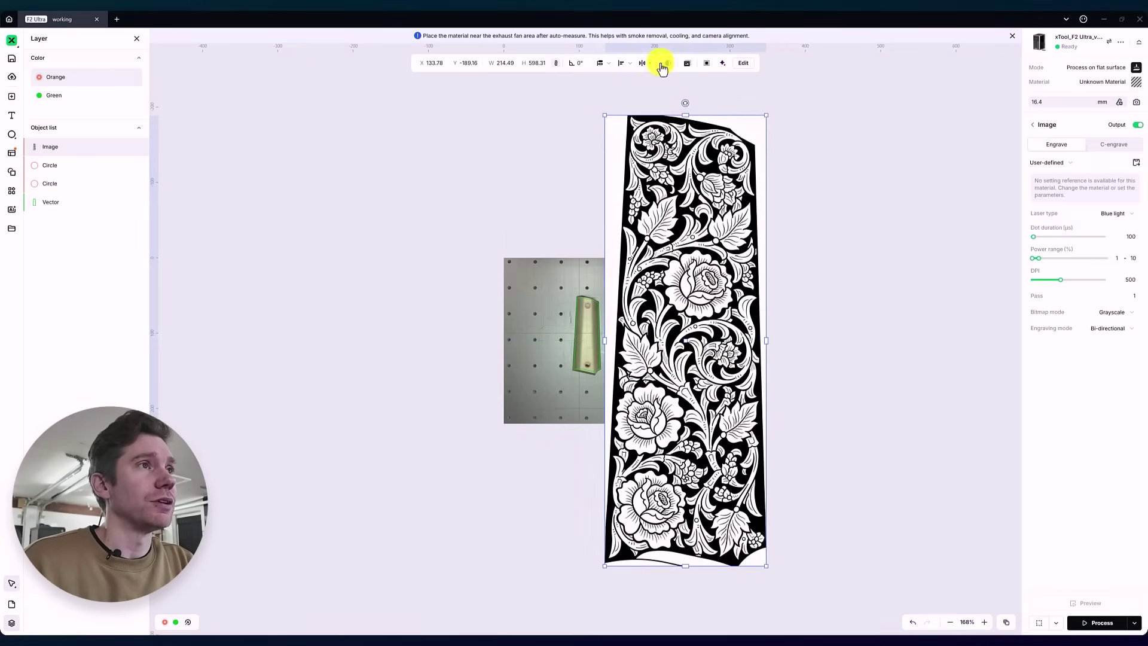
left_click(744, 63)
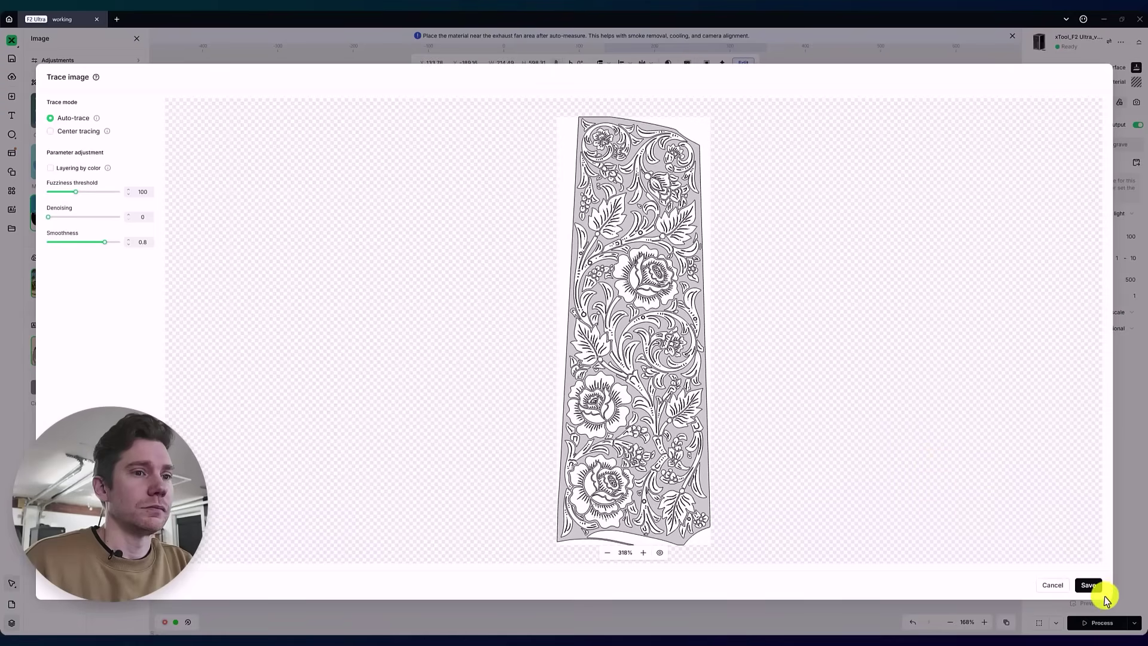
Step: Save the auto-trace as a compound vector and drag it off the original floral image
left_click(1090, 586)
left_click_drag(692, 329, 526, 335)
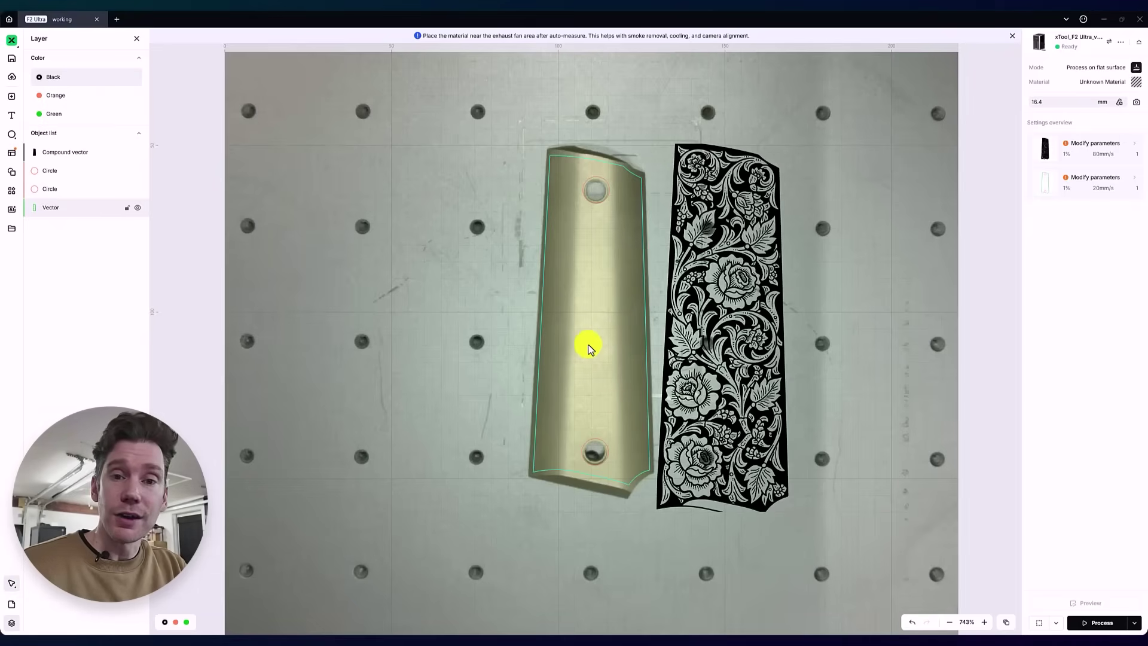
Step: Move the traced floral vector onto the grip and intersect it with the grip outline
left_click(726, 191)
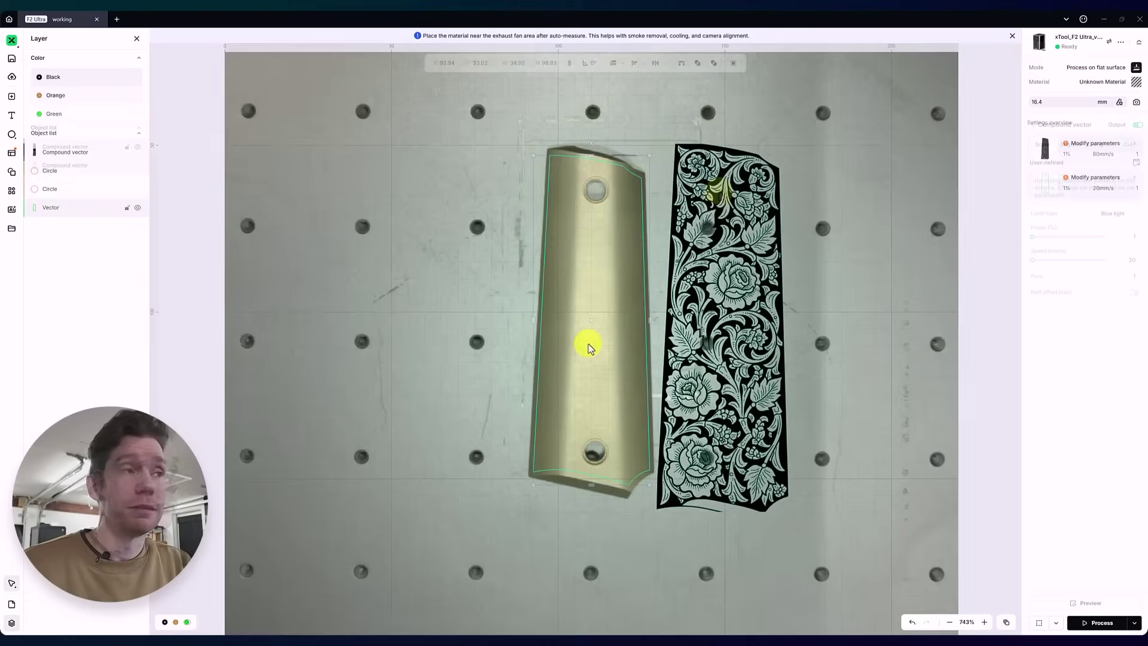
left_click_drag(700, 210, 576, 210)
left_click(685, 112)
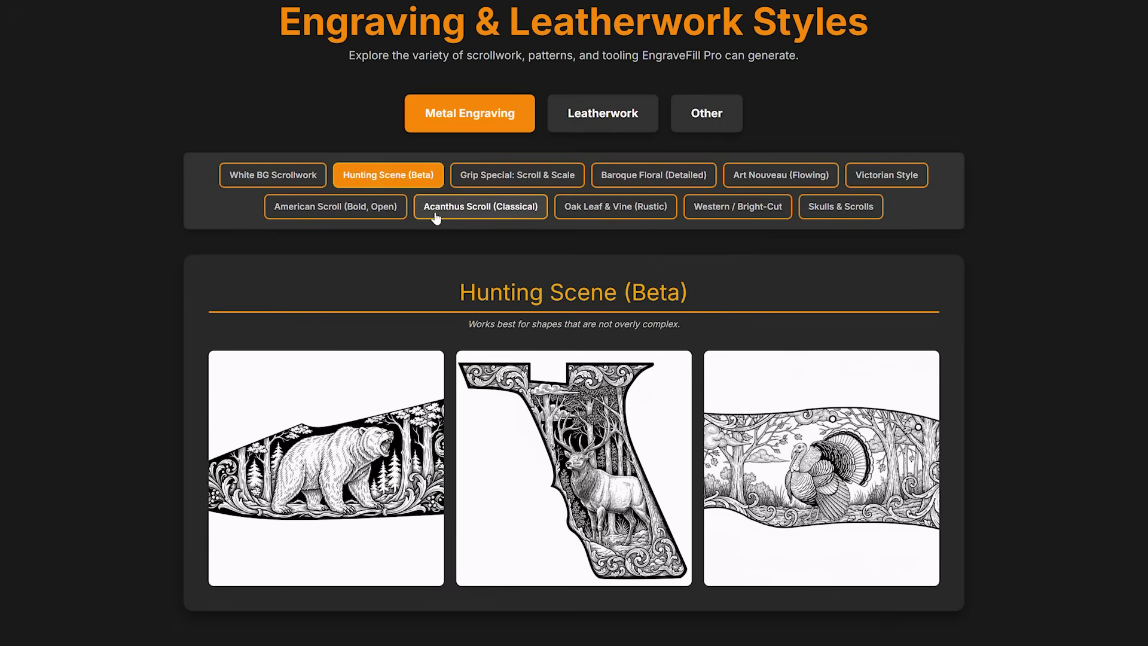
Step: Browse Oak Leaf & Vine, Western / Bright-Cut, Skulls & Scrolls, Victorian, then Leatherwork's Other styles examples
left_click(568, 207)
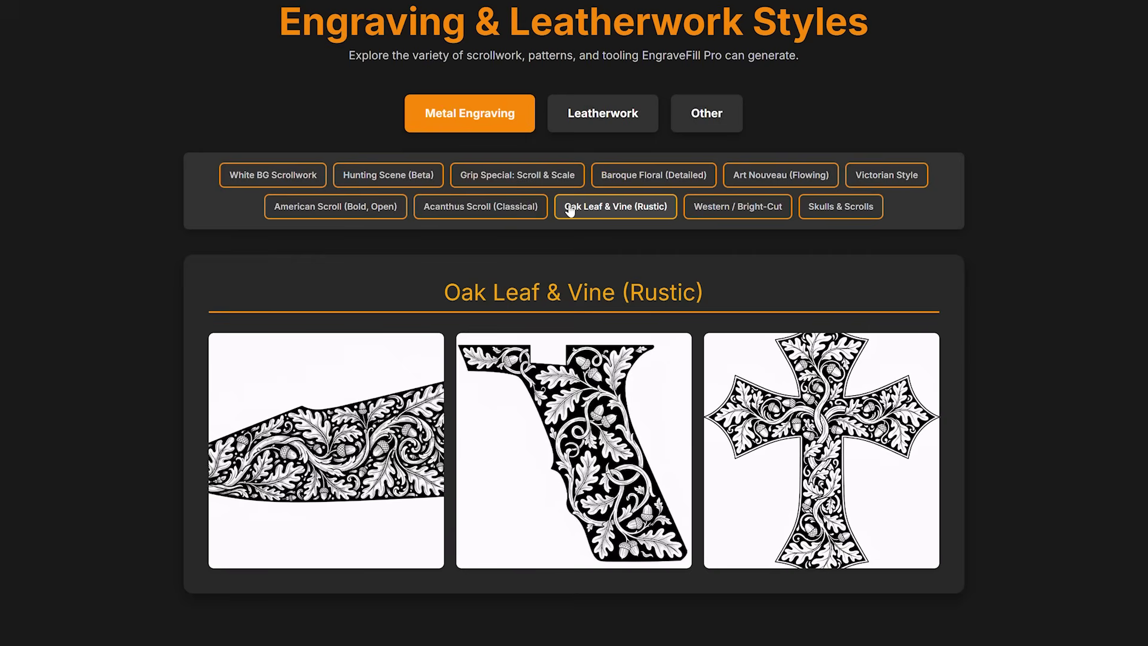
left_click(713, 206)
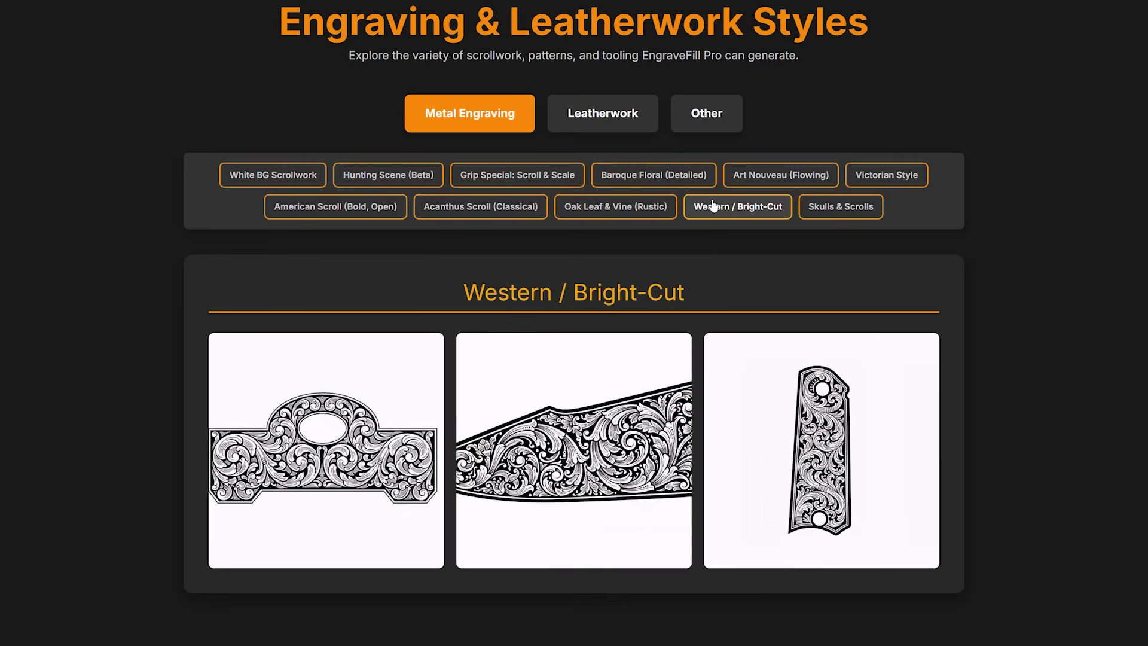
left_click(836, 207)
left_click(870, 179)
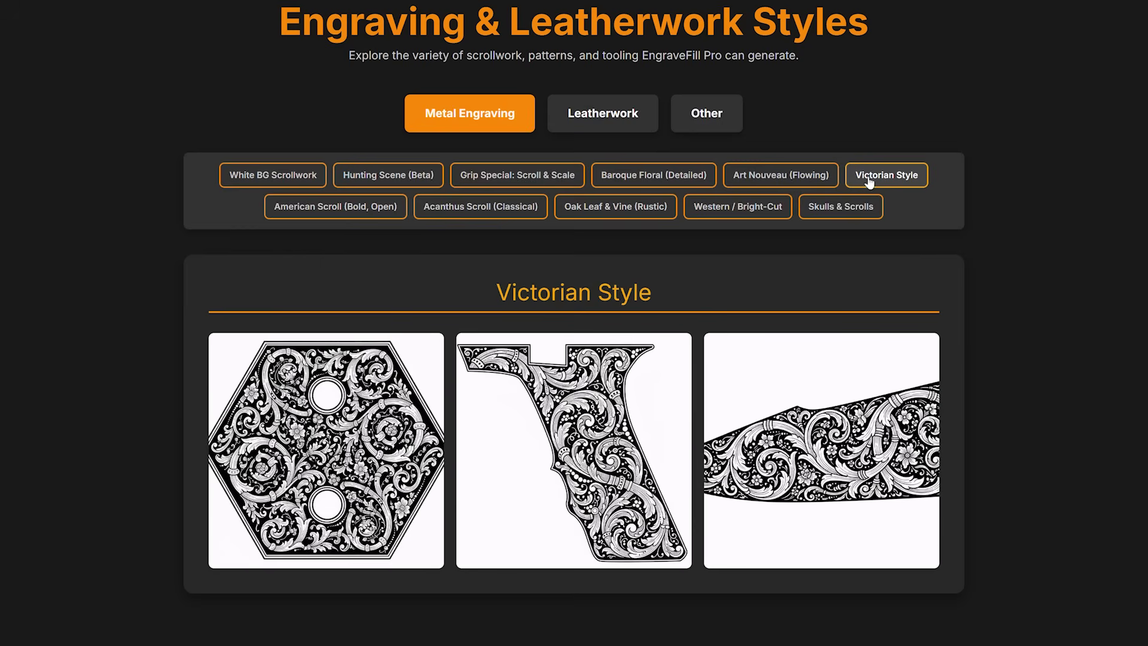
left_click(601, 117)
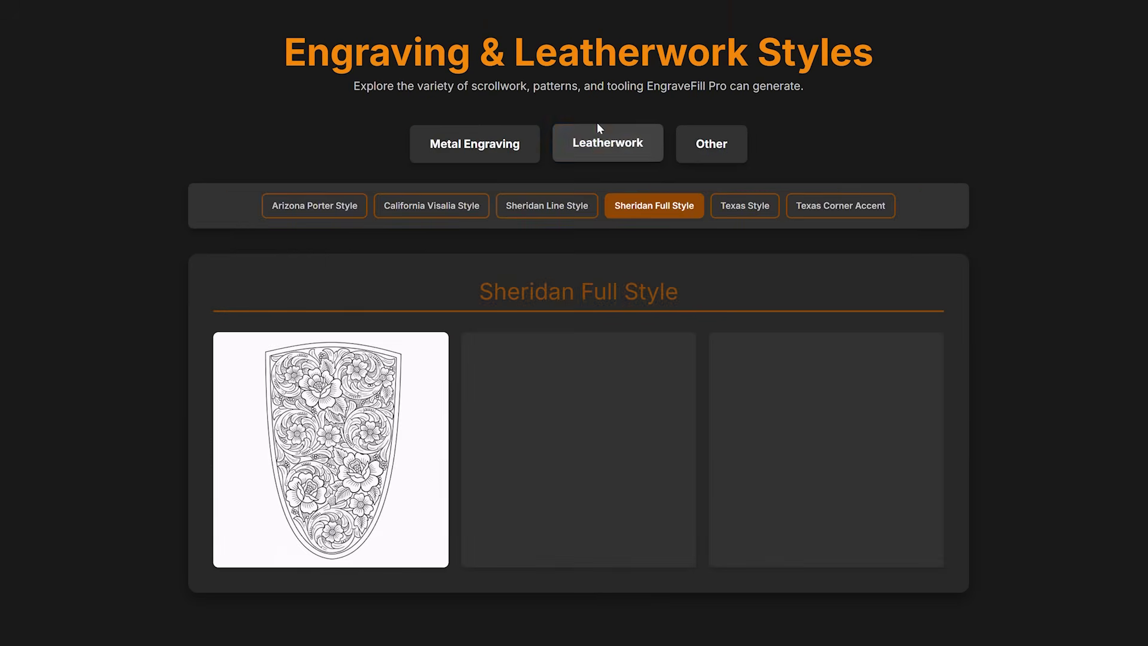
left_click(717, 142)
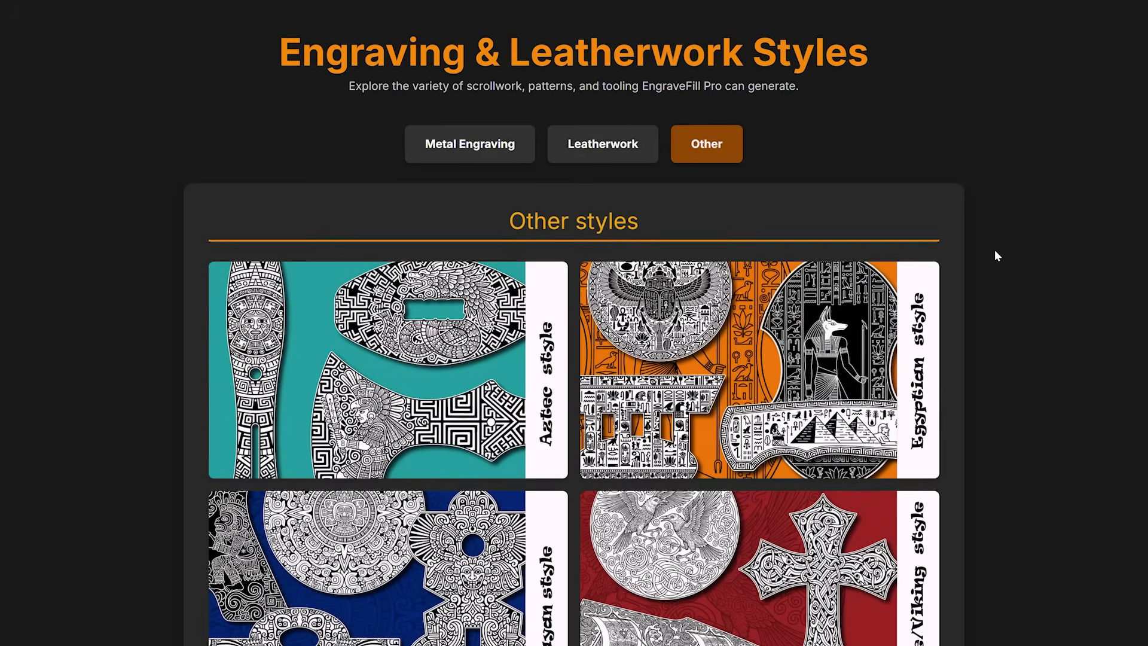
scroll(995, 254, "down", 2)
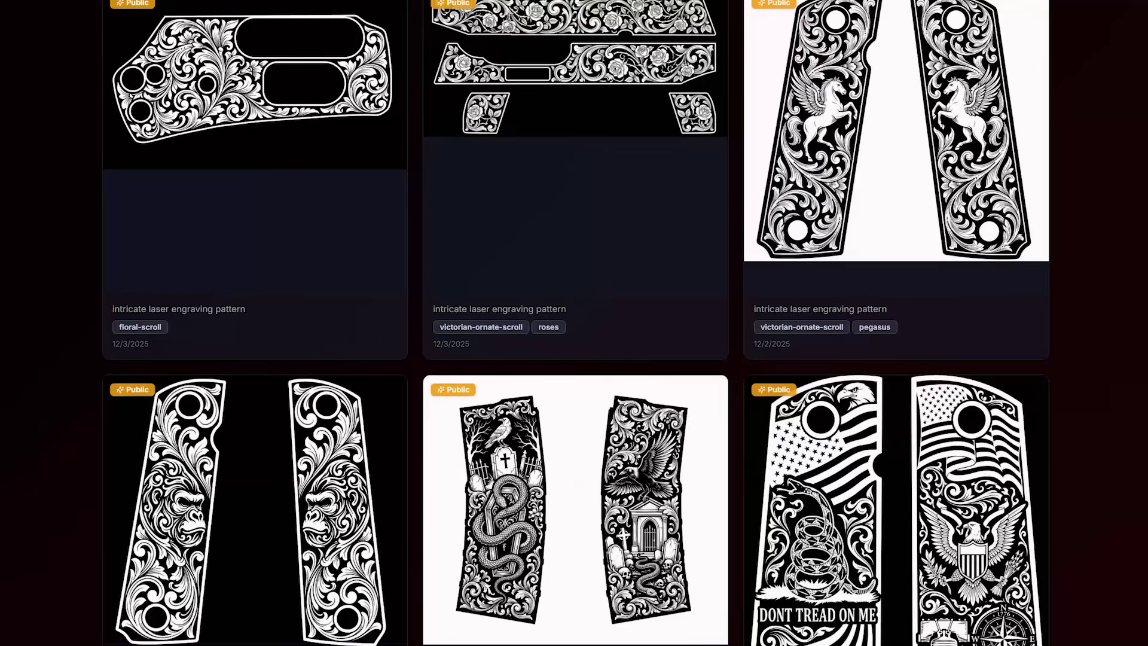
scroll(573, 323, "down", 4)
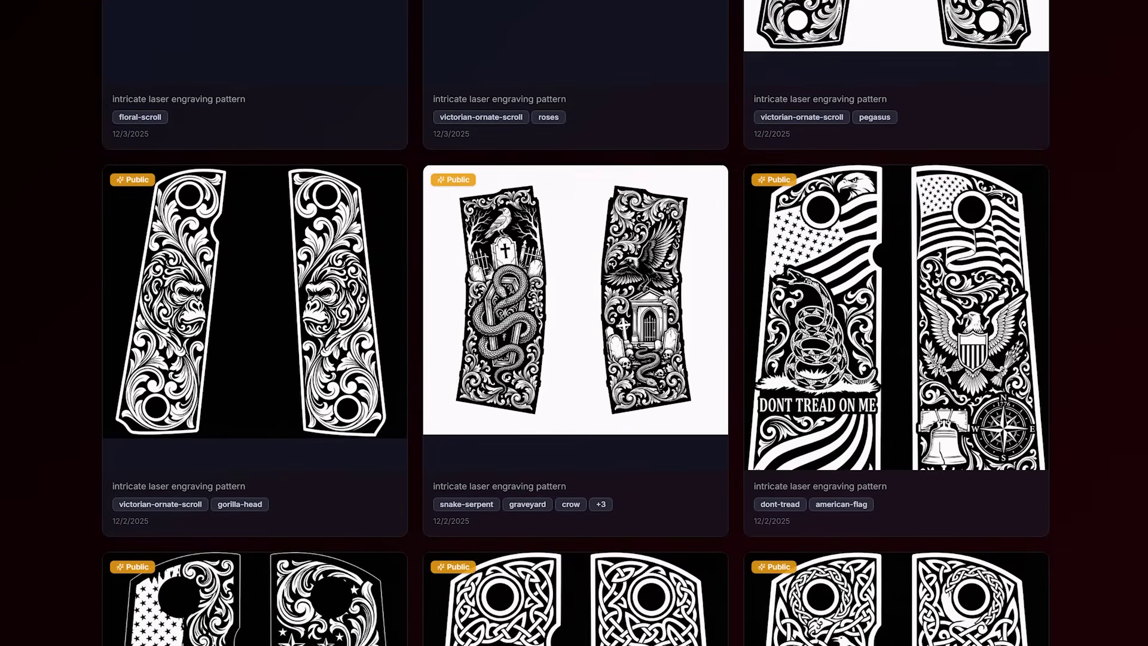
scroll(574, 323, "down", 5)
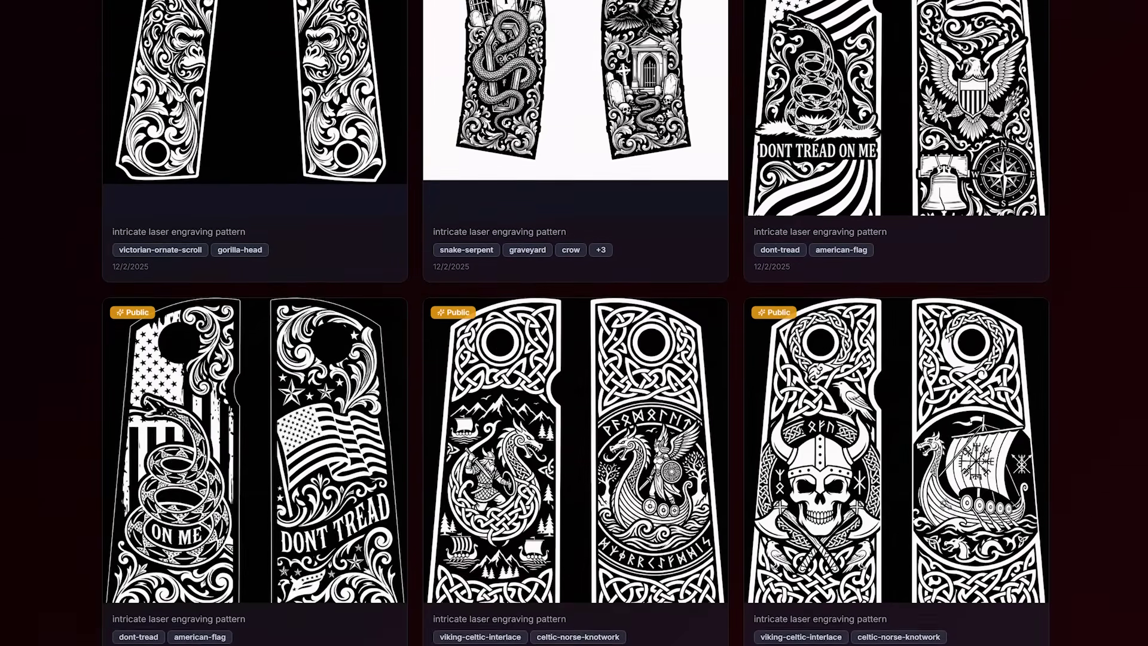
scroll(574, 323, "down", 8)
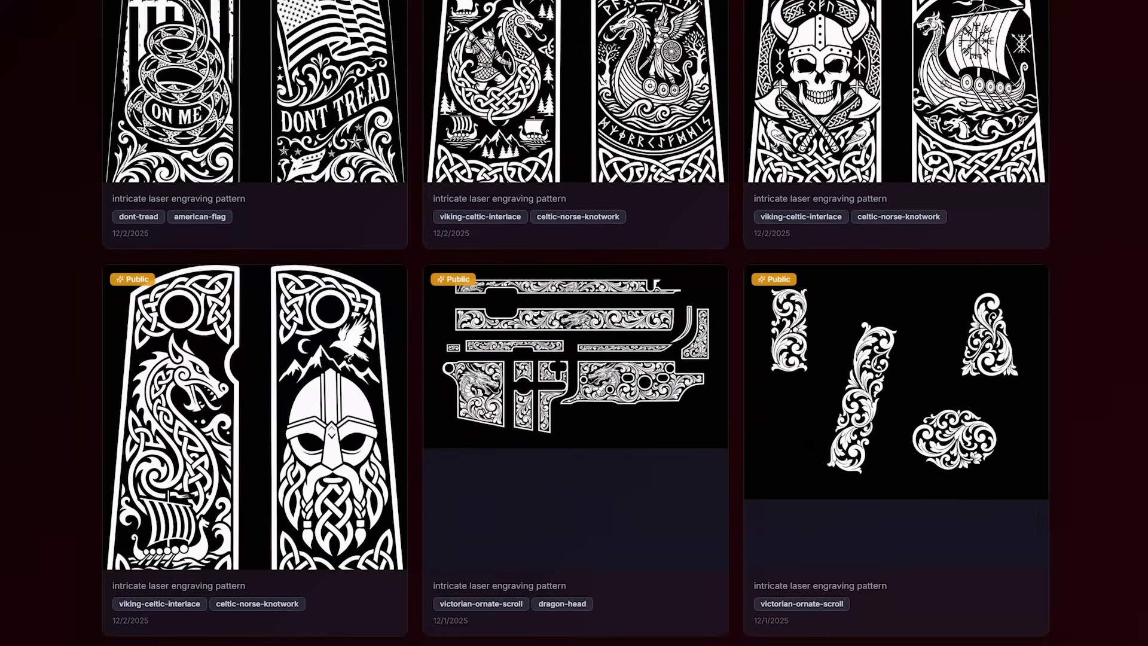
scroll(574, 323, "down", 7)
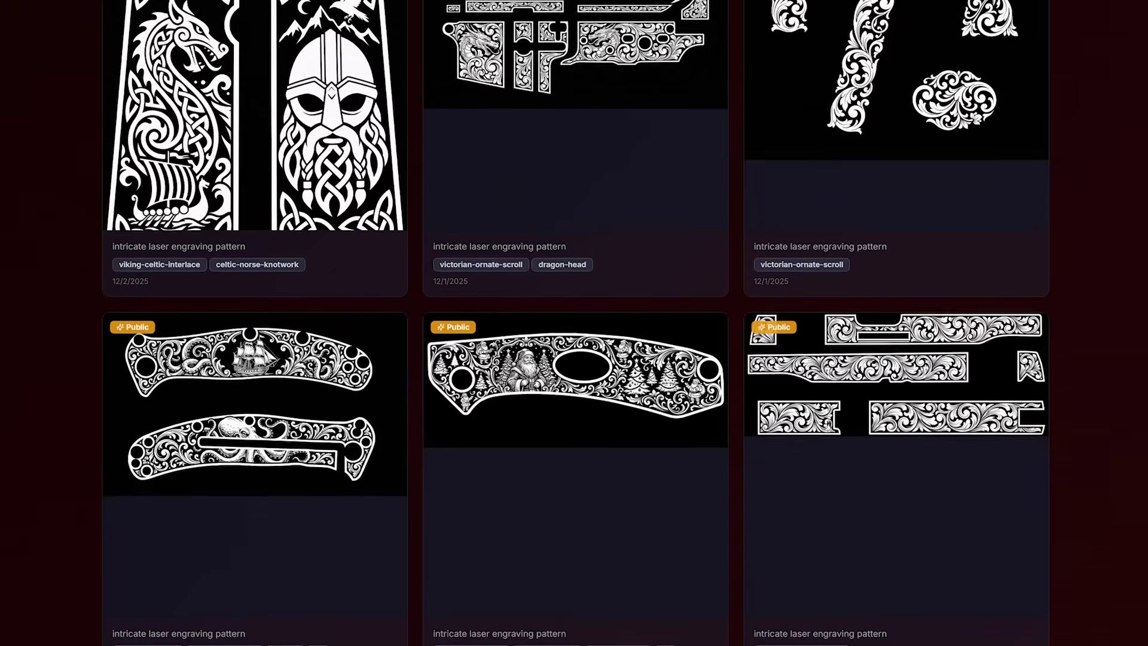